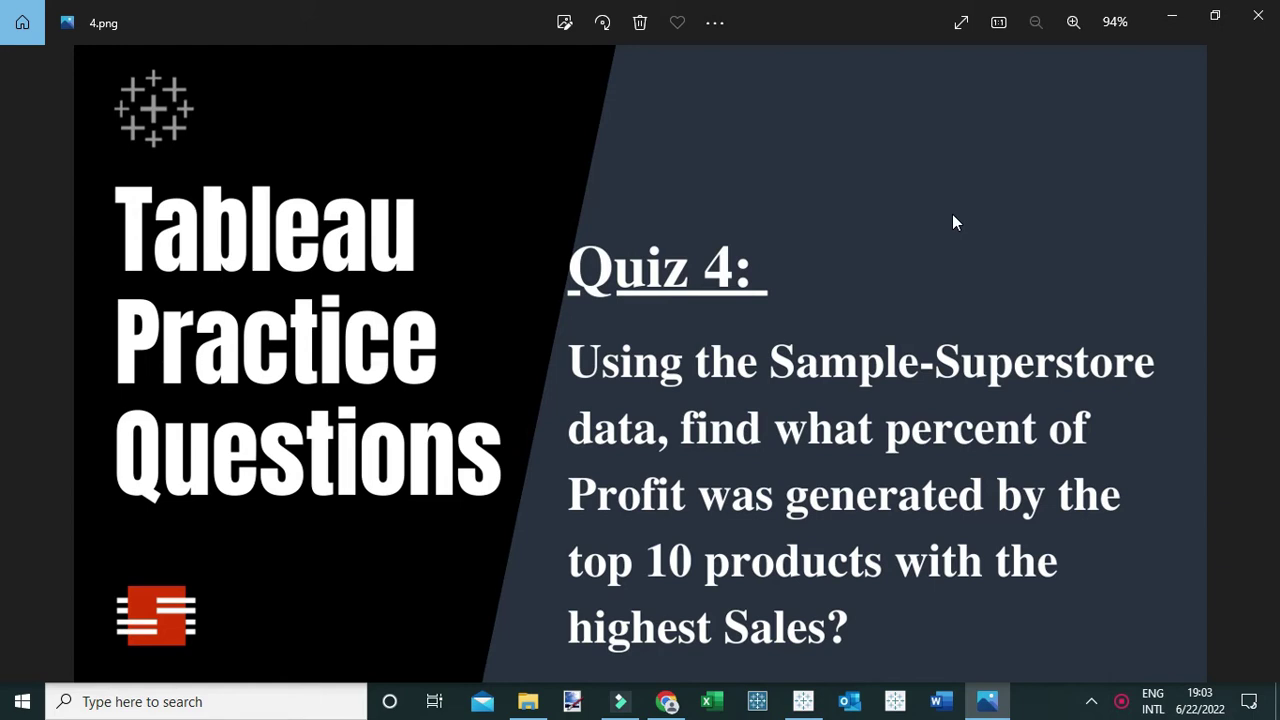
Switch from the quiz image in Photos to the Tableau workbook's empty Sheet 3.
{"action": "left_click", "coordinate": [803, 701]}
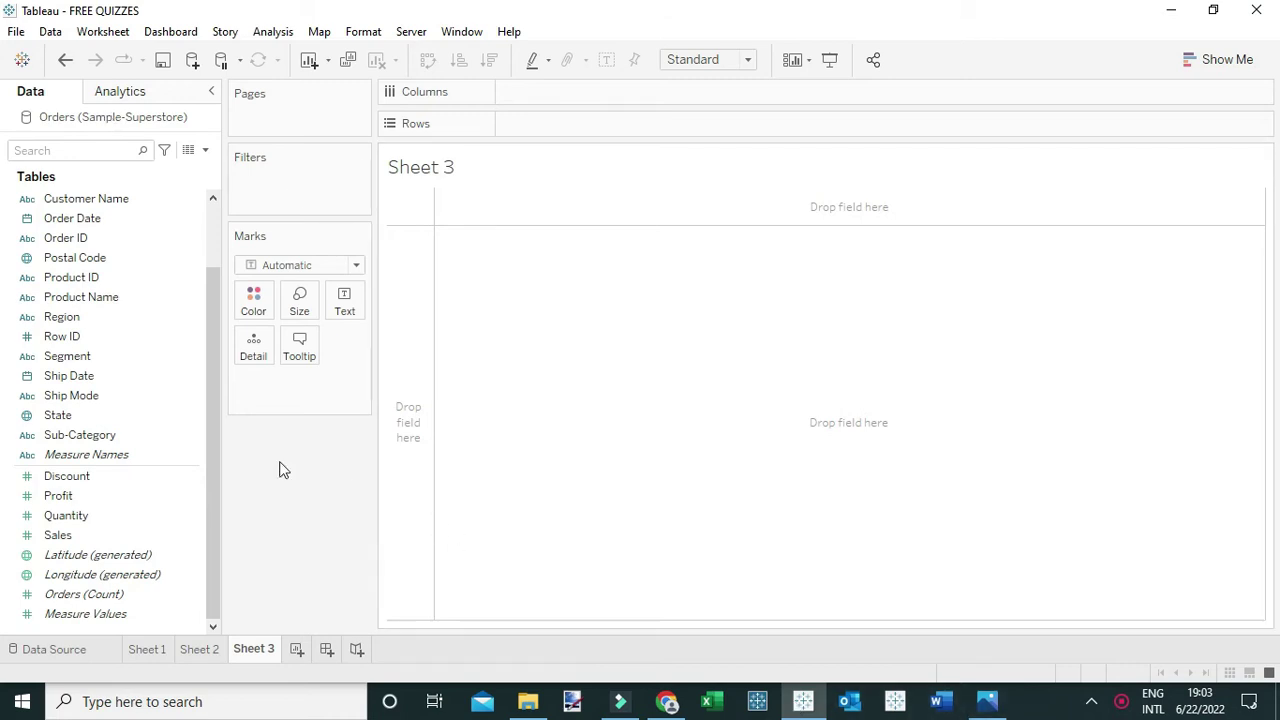
List all 1849 product names as rows, widen the name column, and show SUM(Sales) as text.
{"action": "left_click_drag", "start_coordinate": [100, 297], "coordinate": [562, 131]}
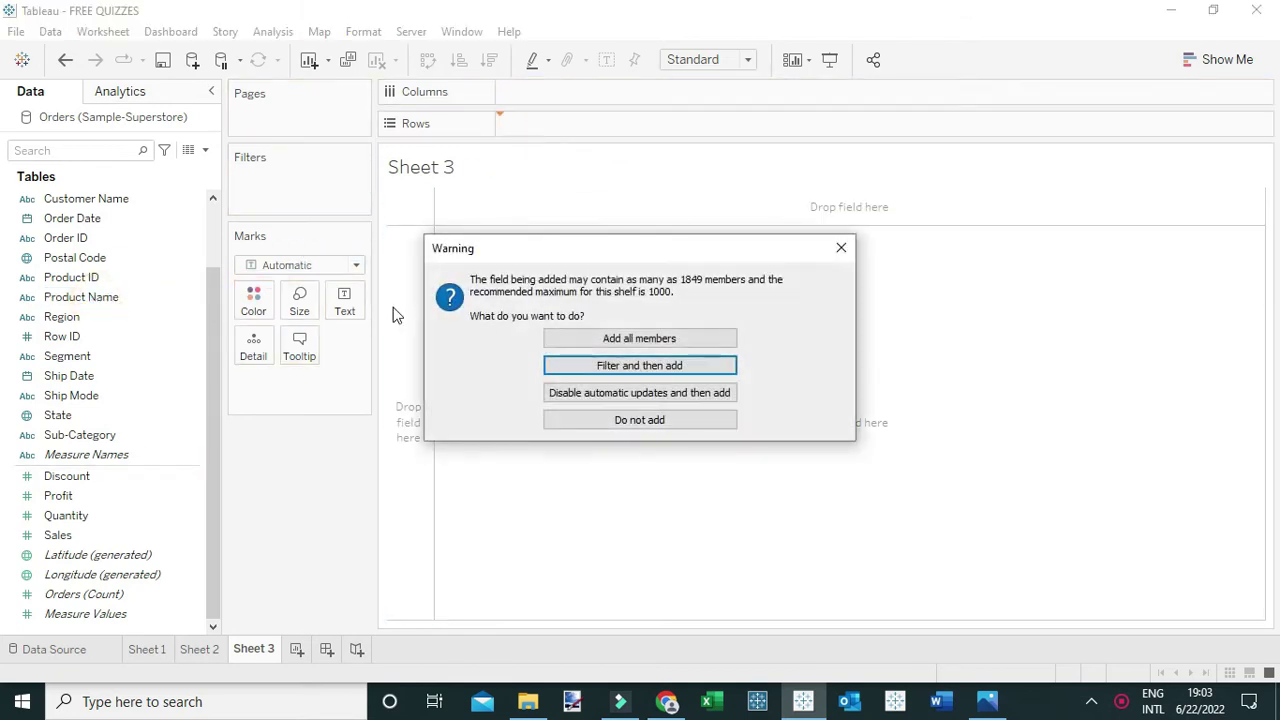
{"action": "left_click", "coordinate": [575, 340]}
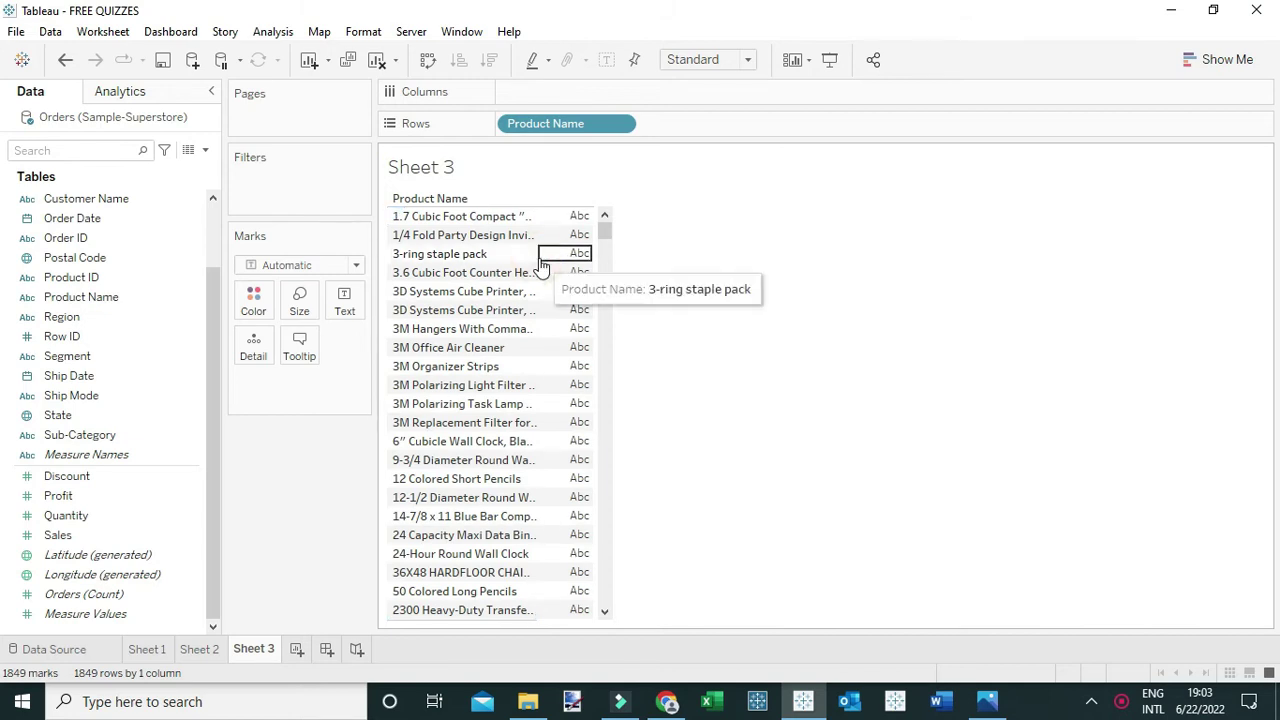
{"action": "left_click", "coordinate": [541, 256]}
{"action": "left_click_drag", "start_coordinate": [537, 256], "coordinate": [614, 260]}
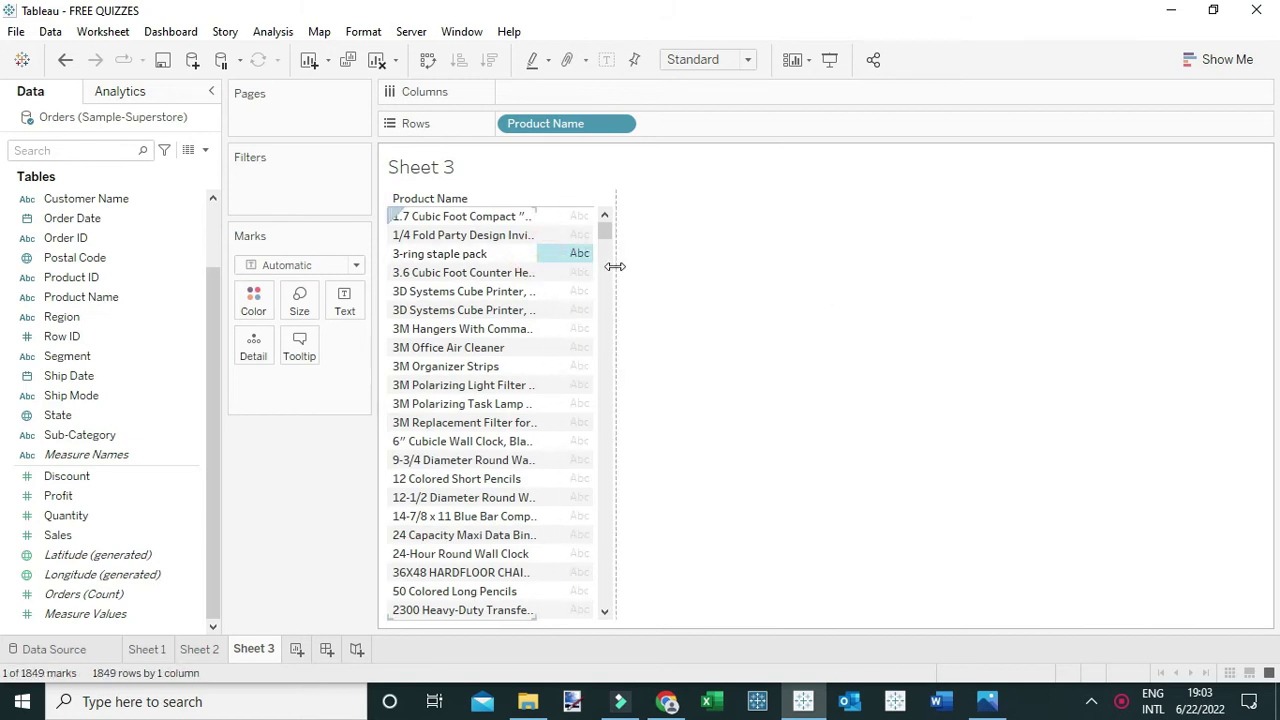
{"action": "left_click", "coordinate": [749, 257]}
{"action": "left_click_drag", "start_coordinate": [85, 548], "coordinate": [341, 310]}
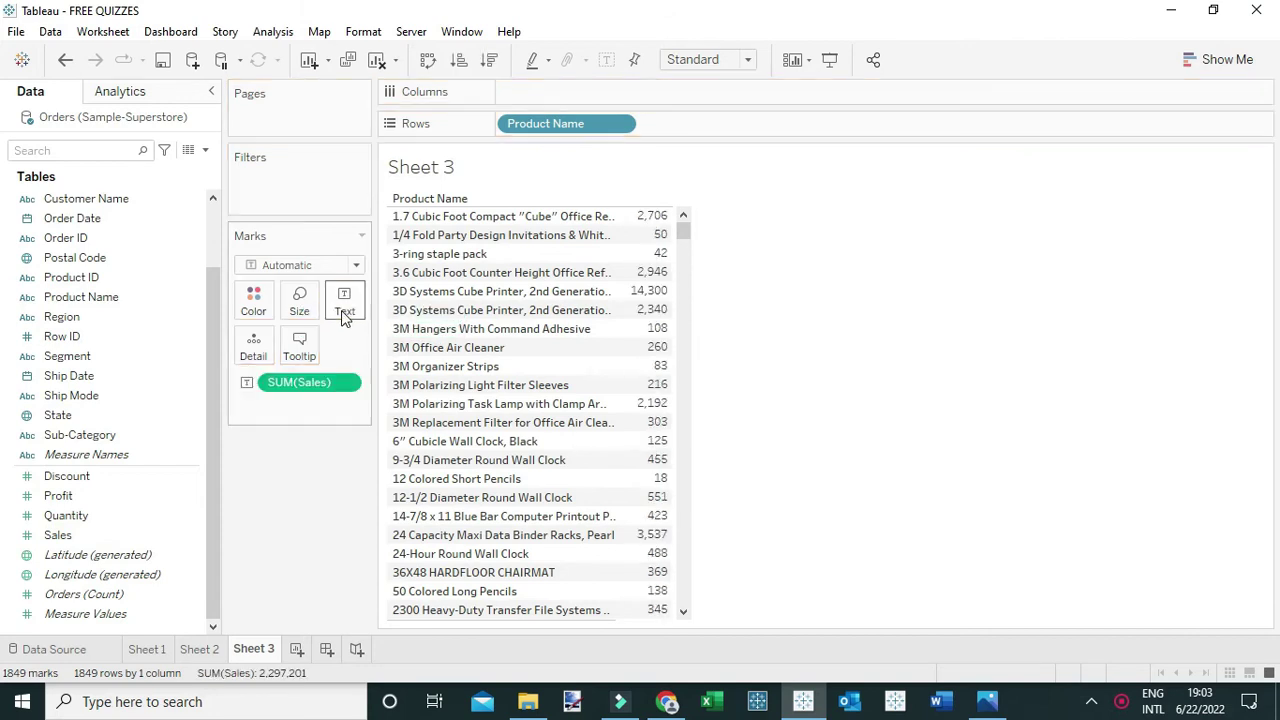
Sort products by Sales descending so Canon imageCLASS 2200 Advanced Copier (61,600) is on top.
{"action": "left_click", "coordinate": [490, 61]}
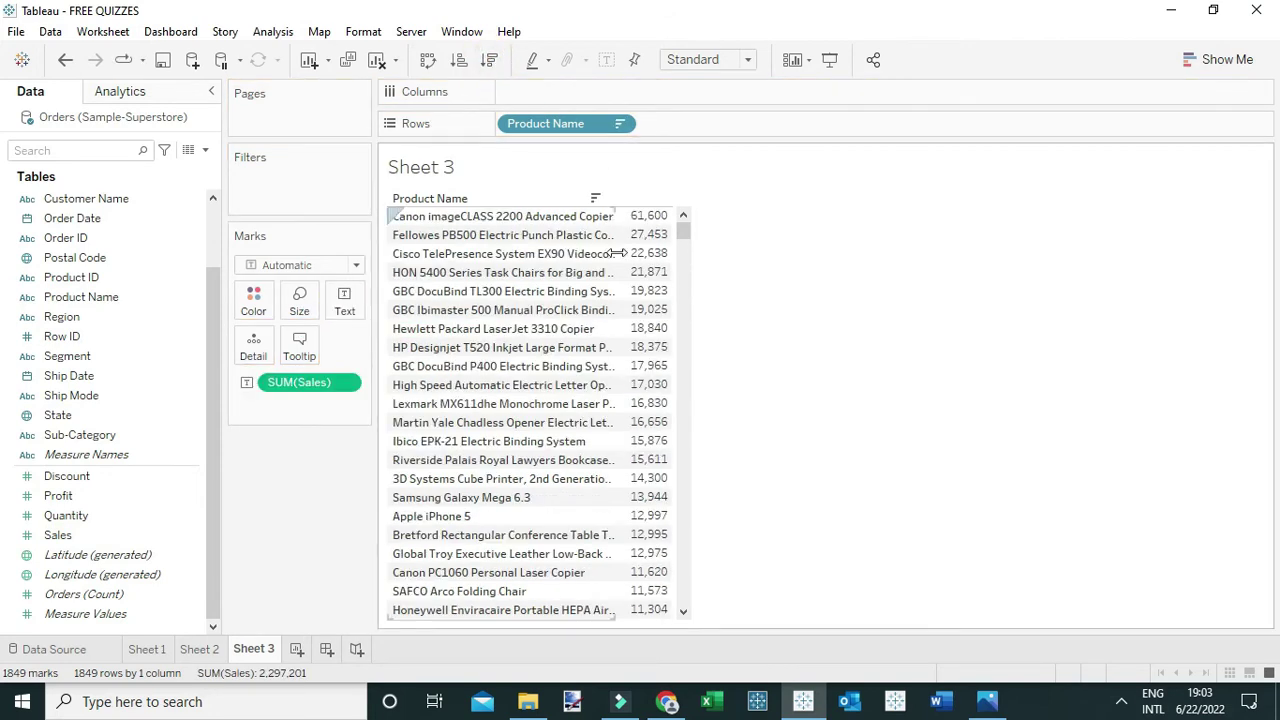
{"action": "mouse_move", "coordinate": [648, 220]}
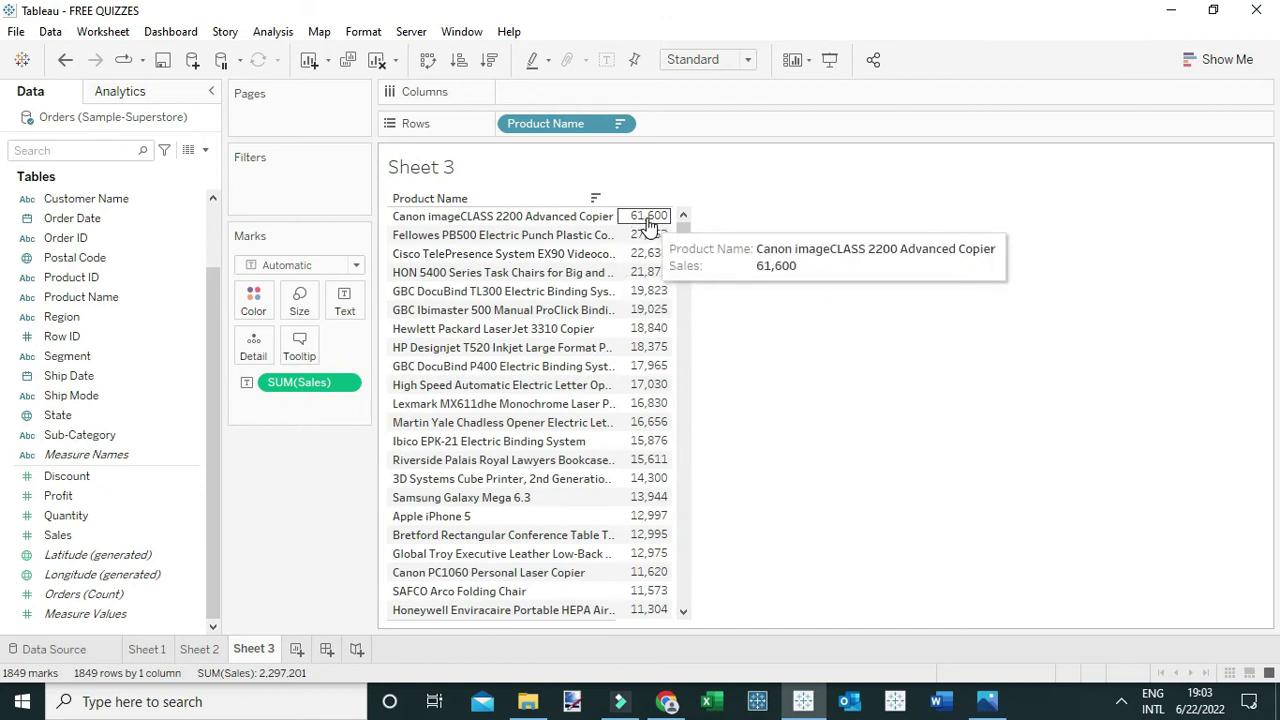
{"action": "left_click", "coordinate": [789, 317]}
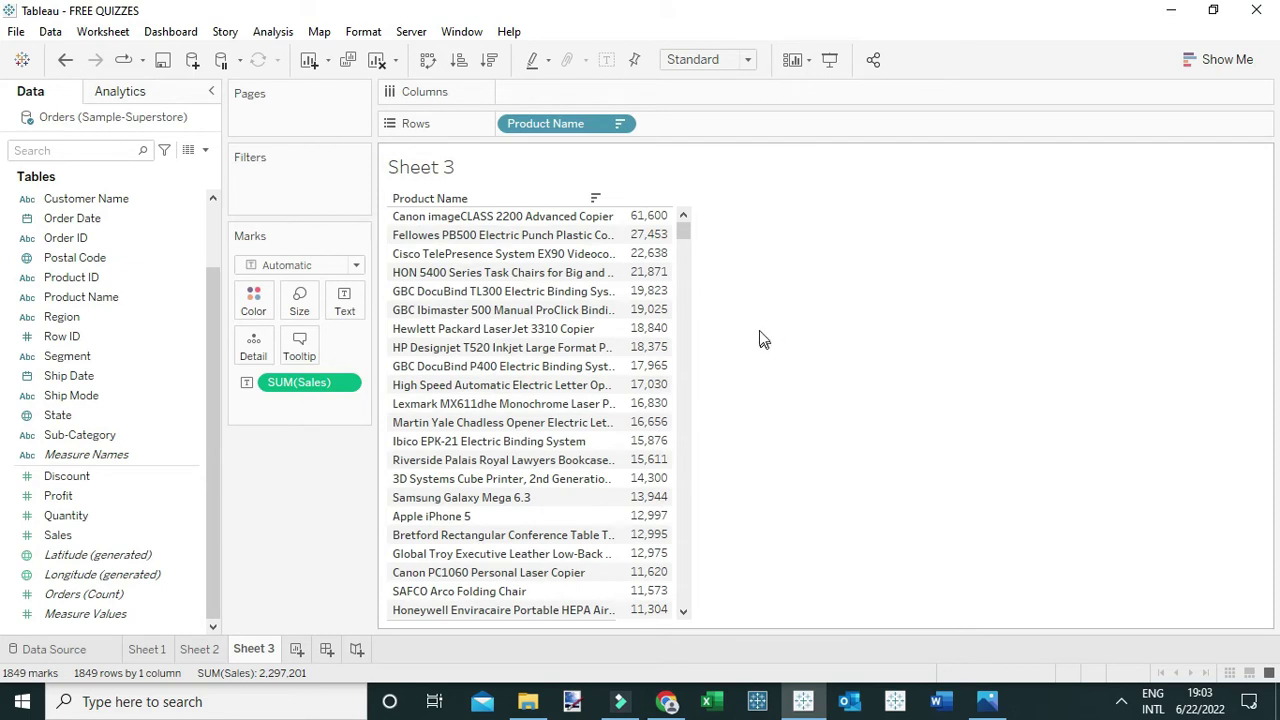
{"action": "left_click_drag", "start_coordinate": [647, 217], "coordinate": [652, 391]}
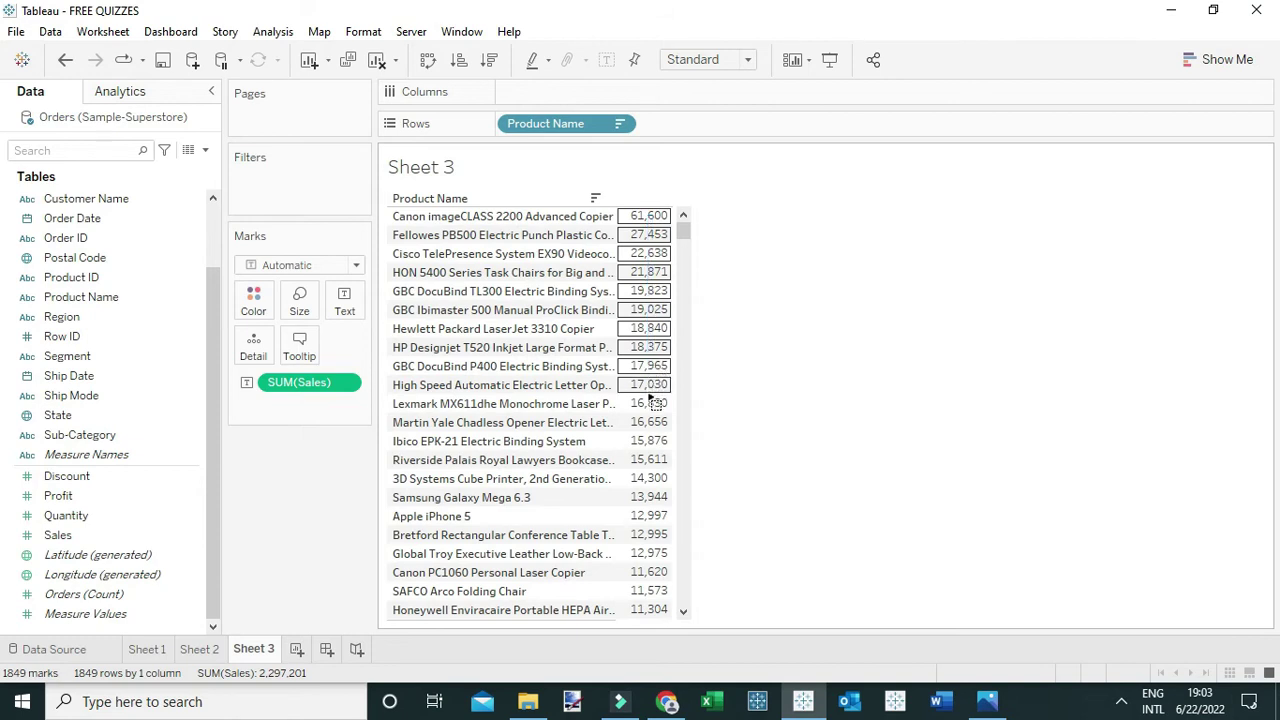
Select the ten highest Sales marks and group them, leaving the remaining products as Other.
{"action": "left_click", "coordinate": [644, 220]}
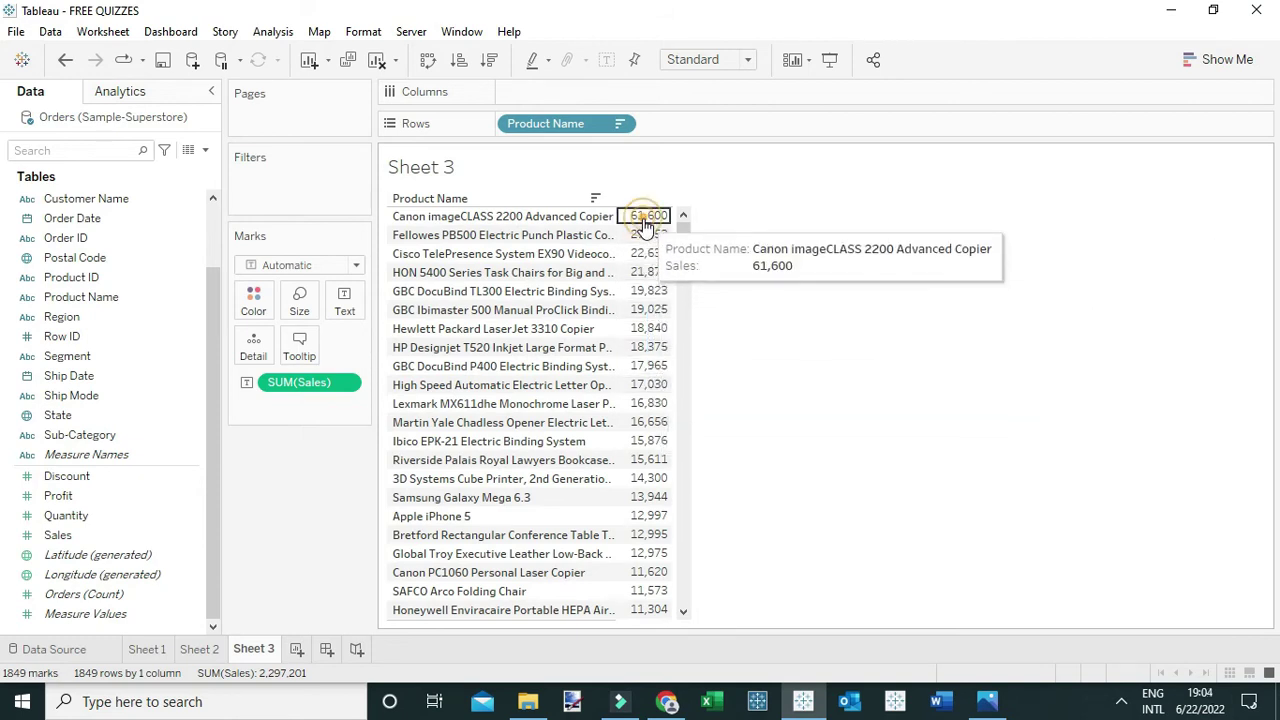
{"action": "left_click_drag", "start_coordinate": [645, 224], "coordinate": [650, 389]}
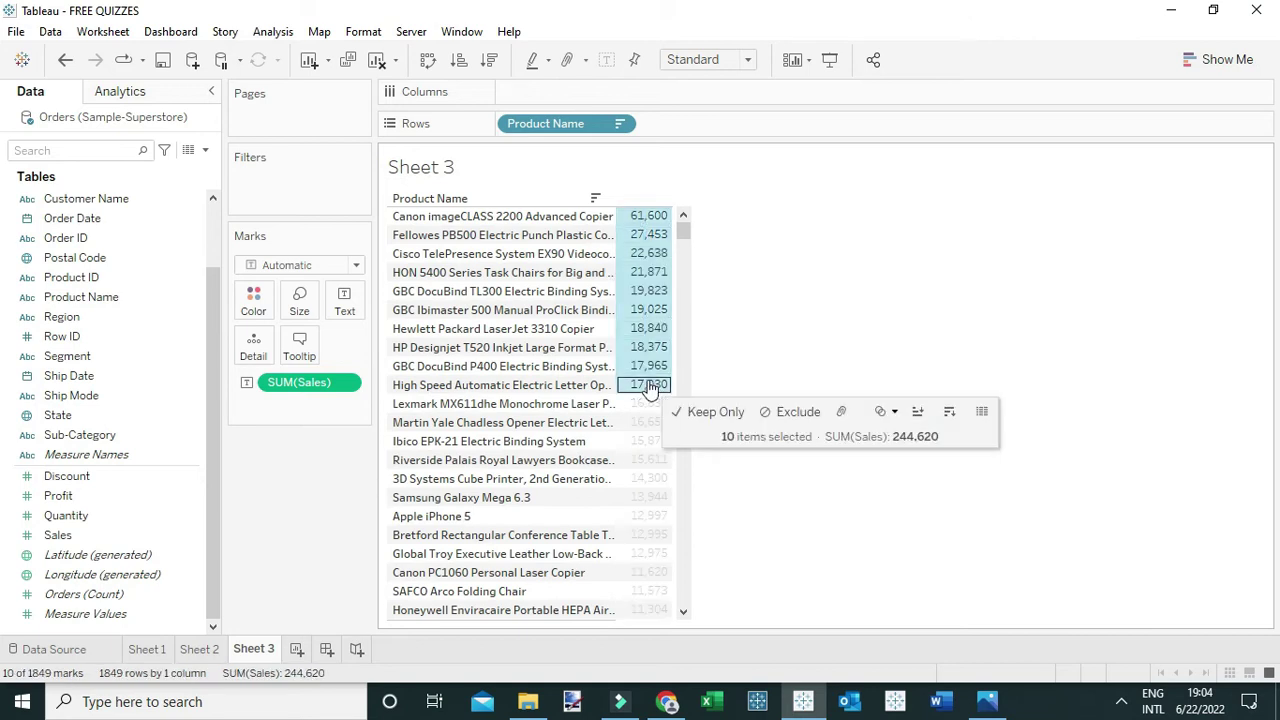
{"action": "left_click", "coordinate": [842, 416]}
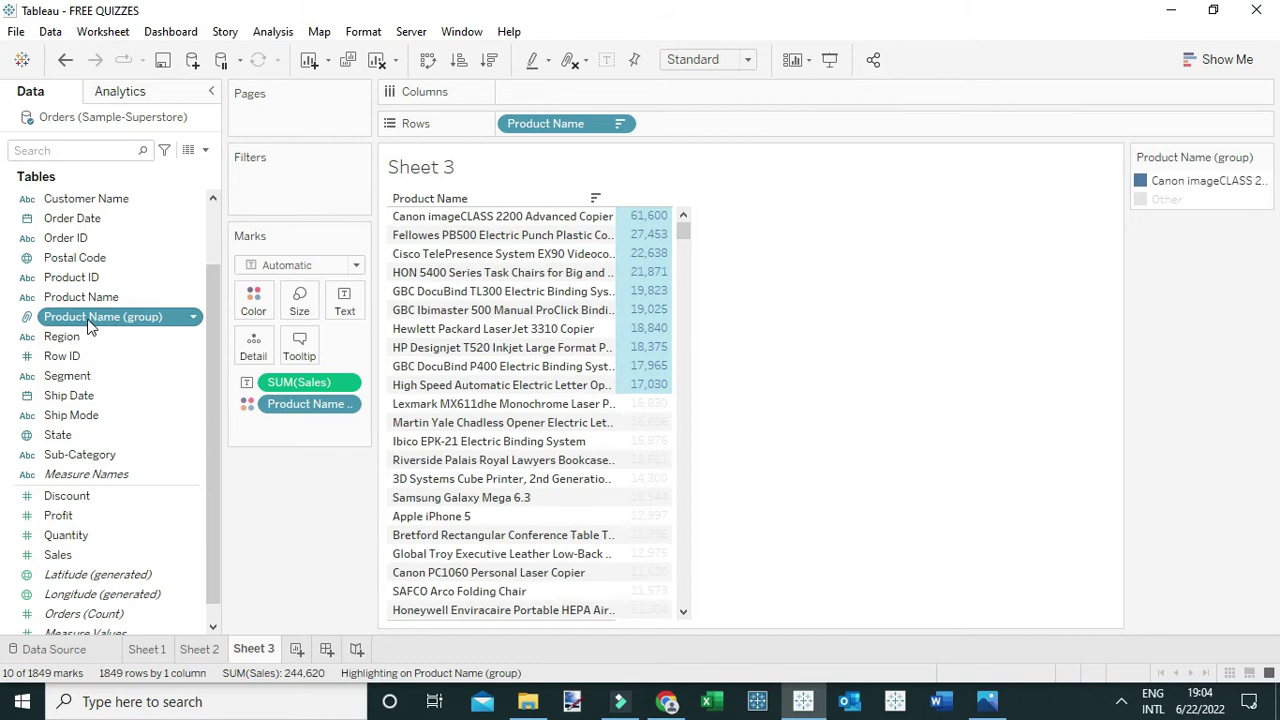
Highlight the top-ten group, then the Other group, from the Product Name (group) colour legend.
{"action": "left_click", "coordinate": [998, 222]}
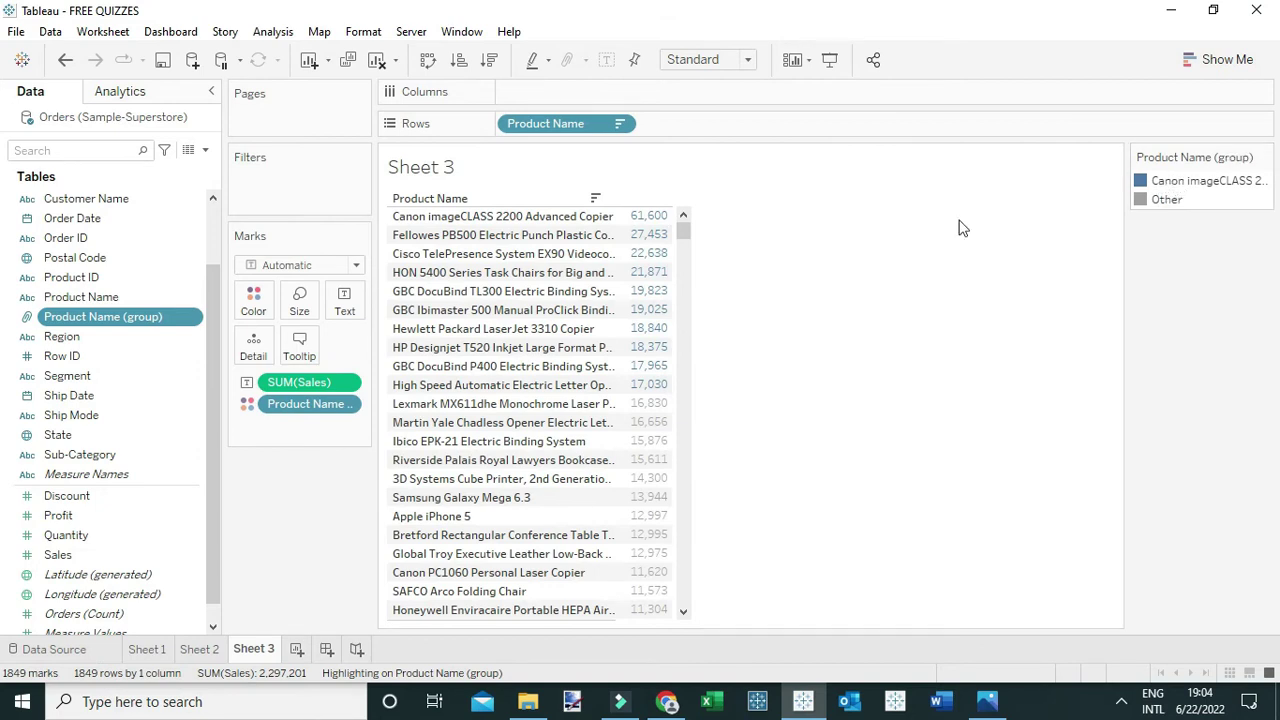
{"action": "left_click", "coordinate": [1195, 181]}
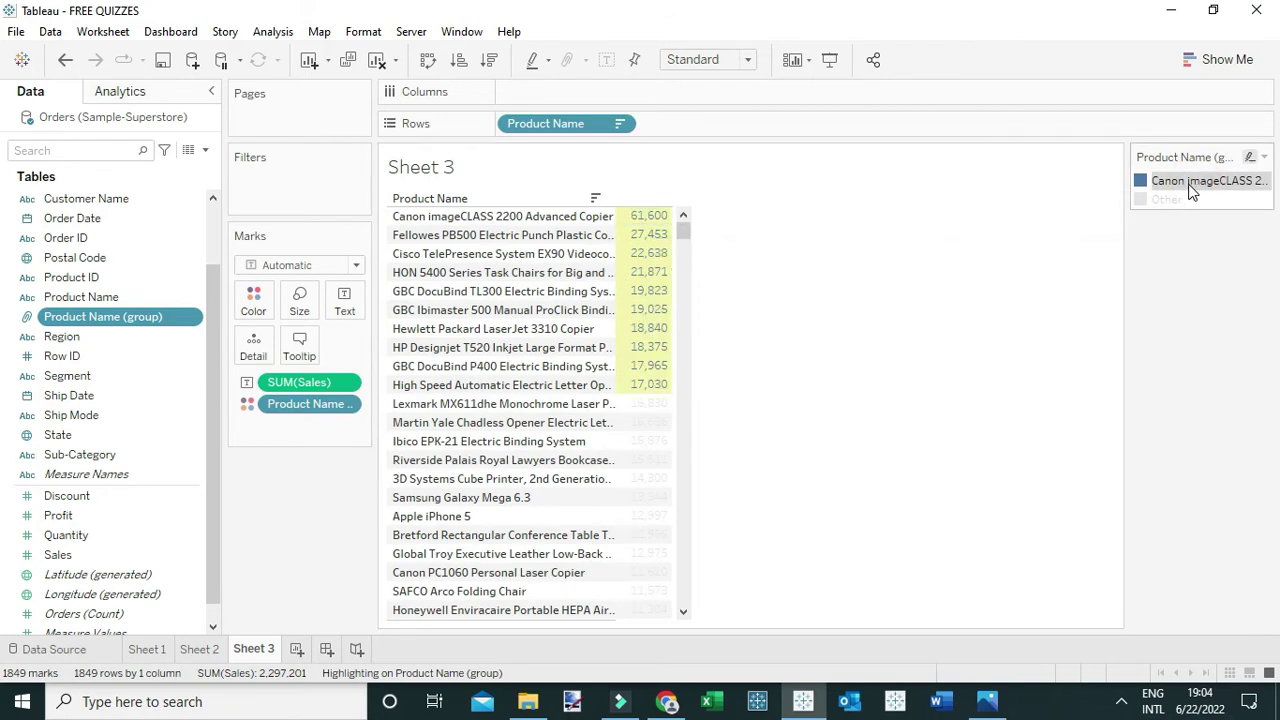
{"action": "mouse_move", "coordinate": [1193, 193]}
{"action": "left_click", "coordinate": [1167, 199]}
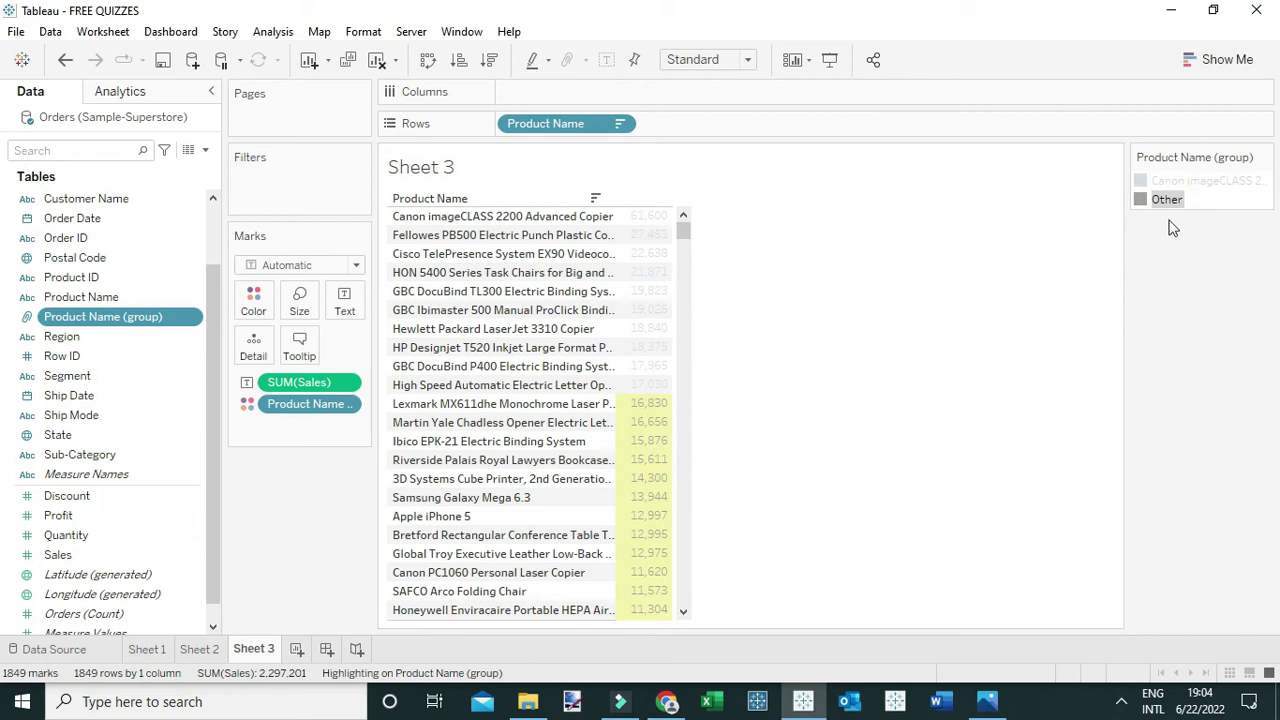
{"action": "mouse_move", "coordinate": [1176, 205]}
Rename the Canon top-ten group to 'Top 10 products' in the Edit Group dialog.
{"action": "left_click", "coordinate": [193, 317]}
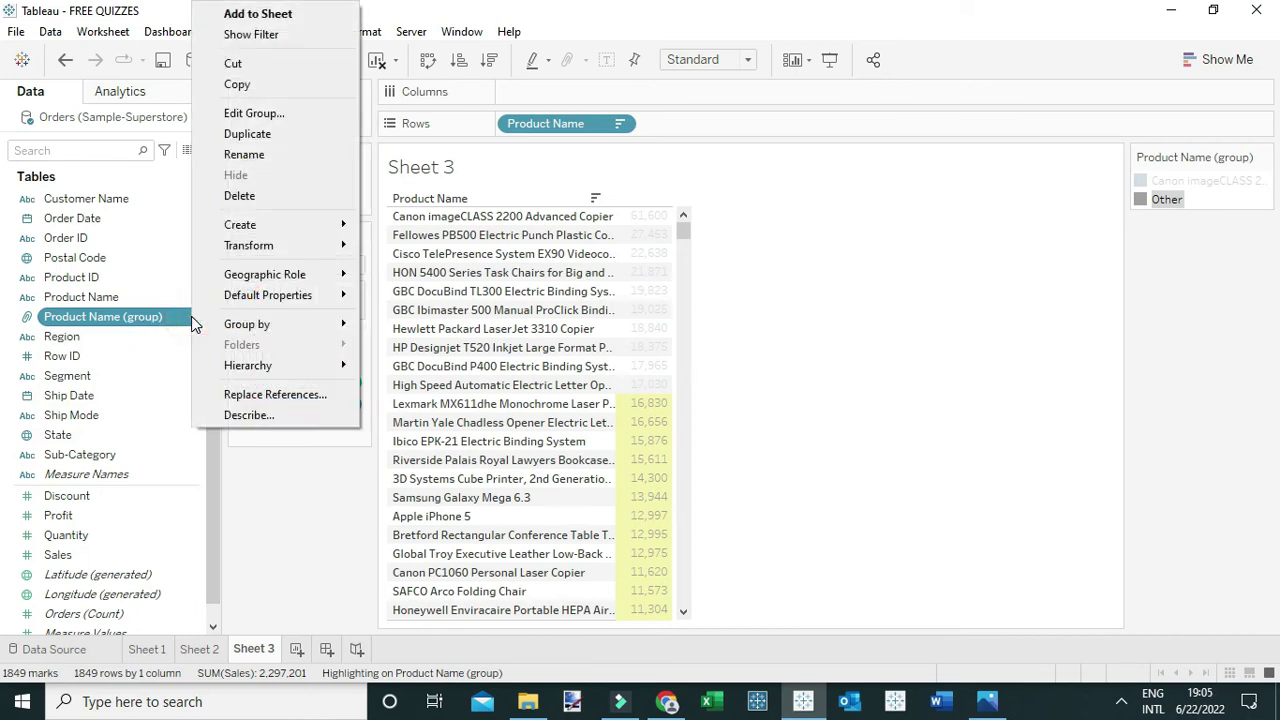
{"action": "left_click", "coordinate": [252, 114]}
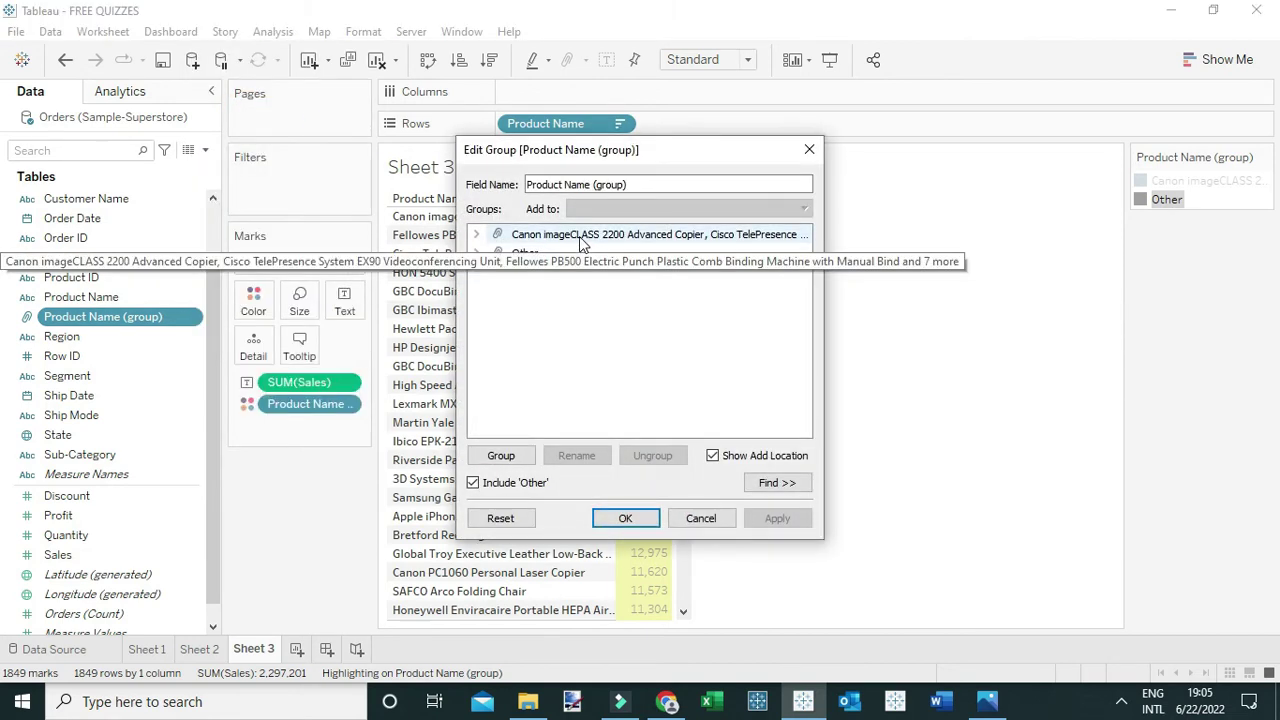
{"action": "left_click", "coordinate": [583, 240]}
{"action": "left_click", "coordinate": [576, 457]}
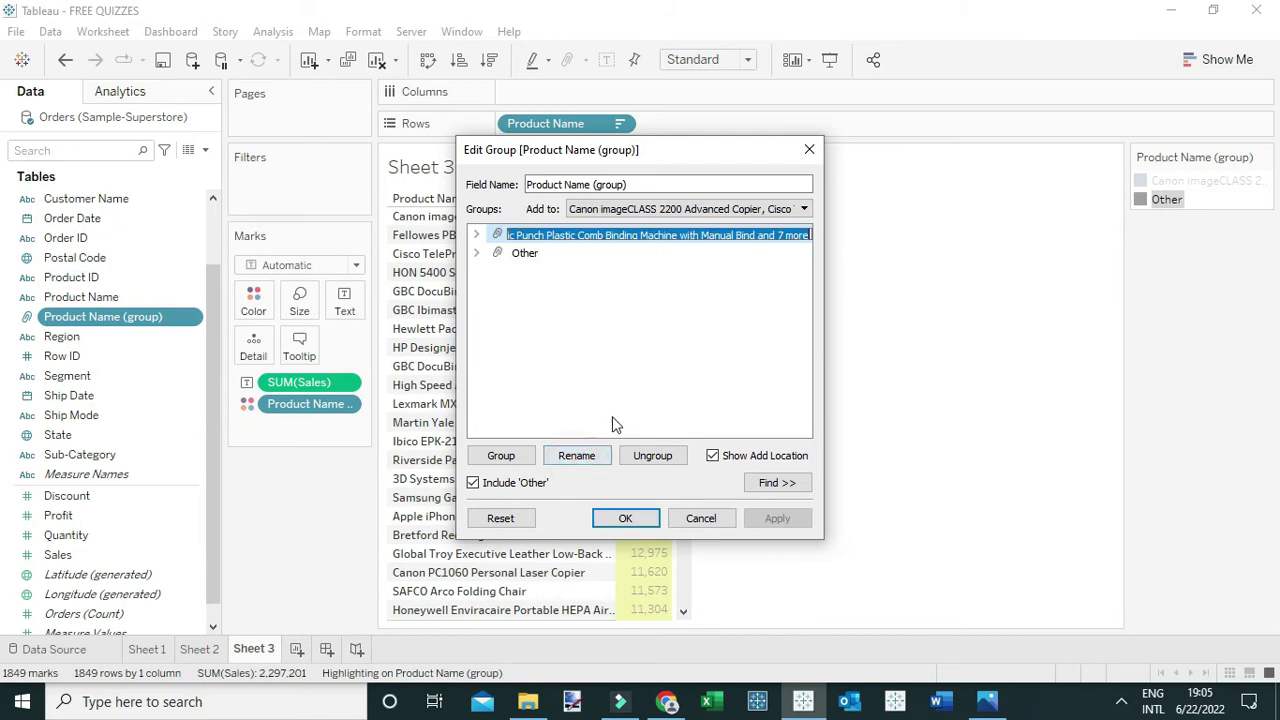
{"action": "type", "text": "T"}
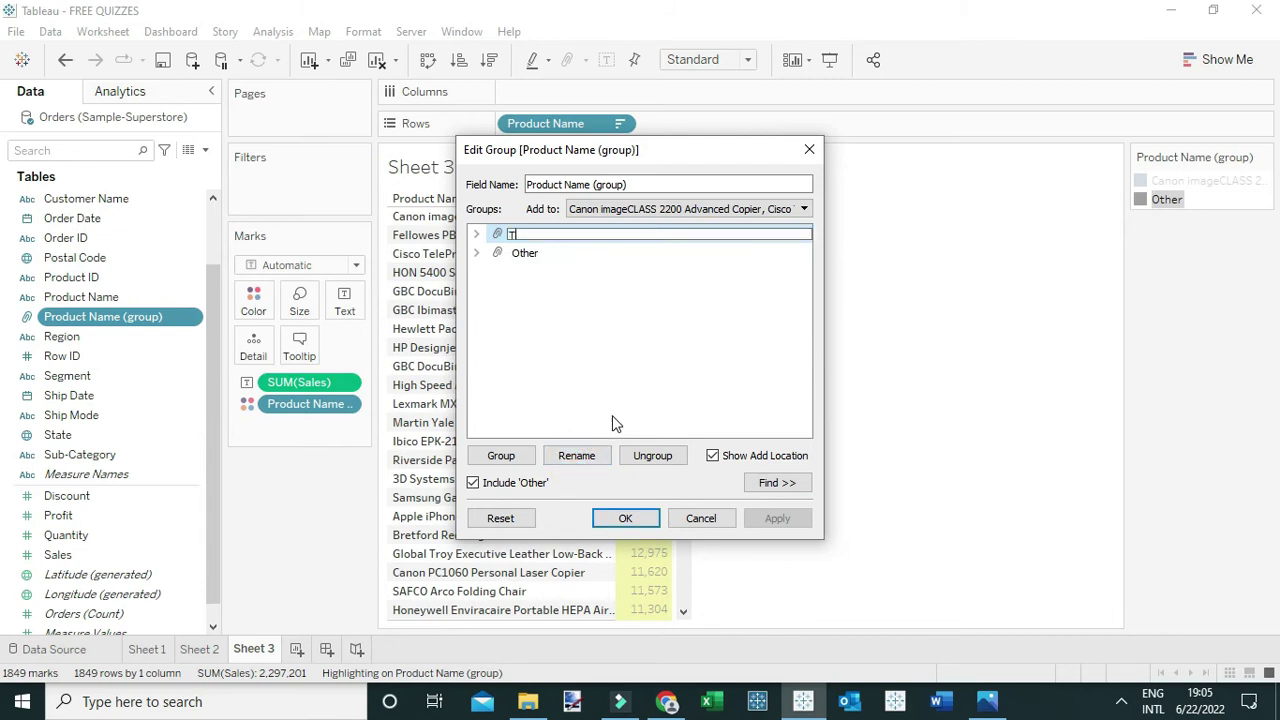
{"action": "type", "text": "op 10 products"}
{"action": "key", "text": "Return"}
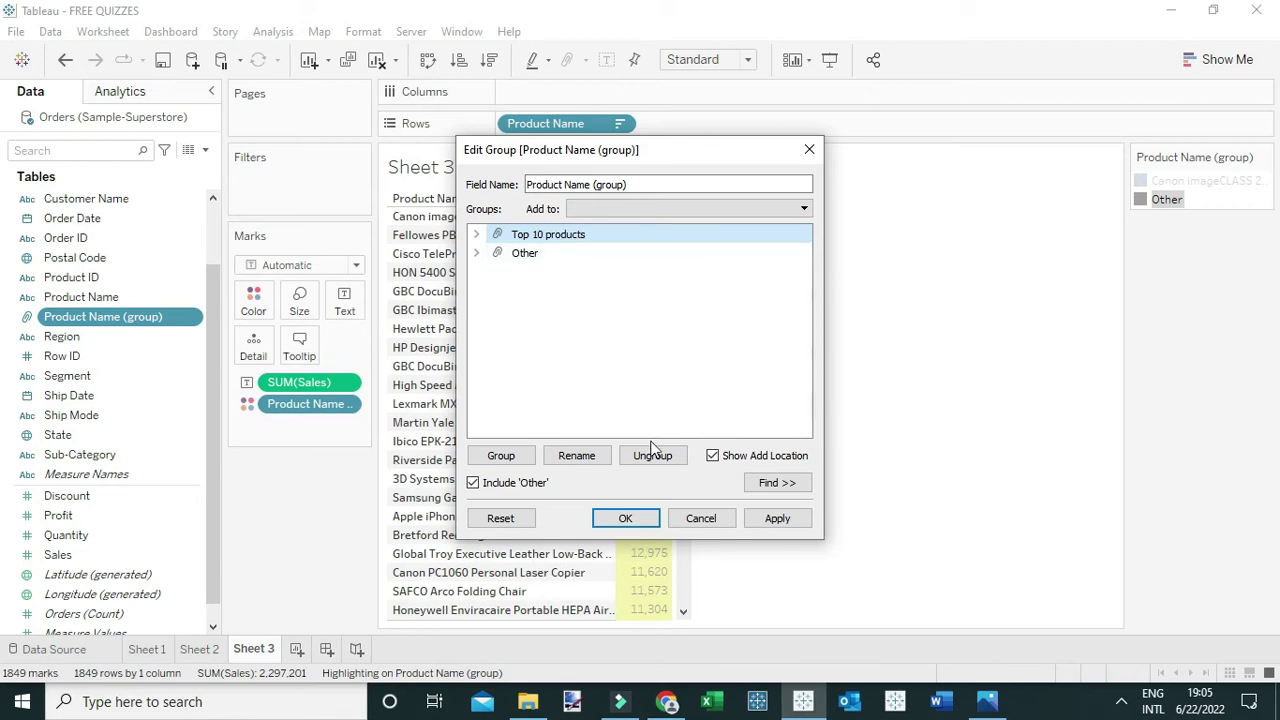
{"action": "left_click", "coordinate": [624, 517]}
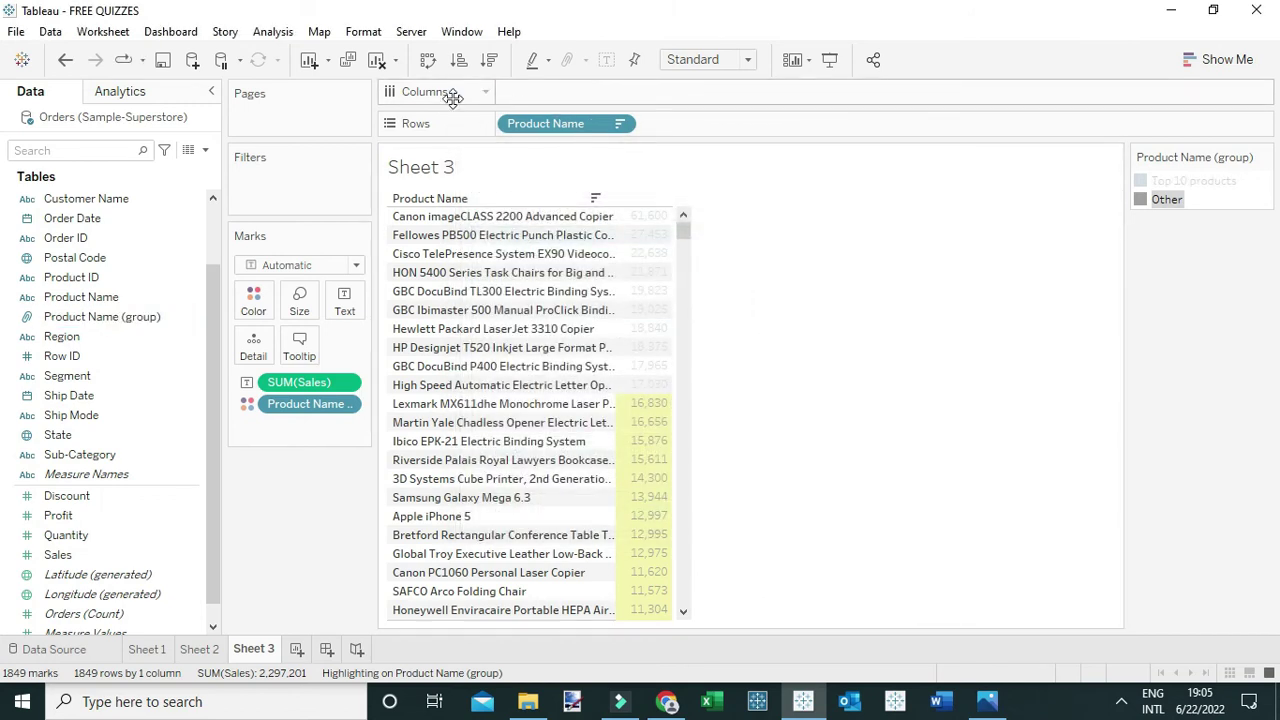
Rebuild Sheet 3 with Product Name (group) on Rows and SUM(Profit): 43,075 versus 243,322.
{"action": "left_click", "coordinate": [377, 60]}
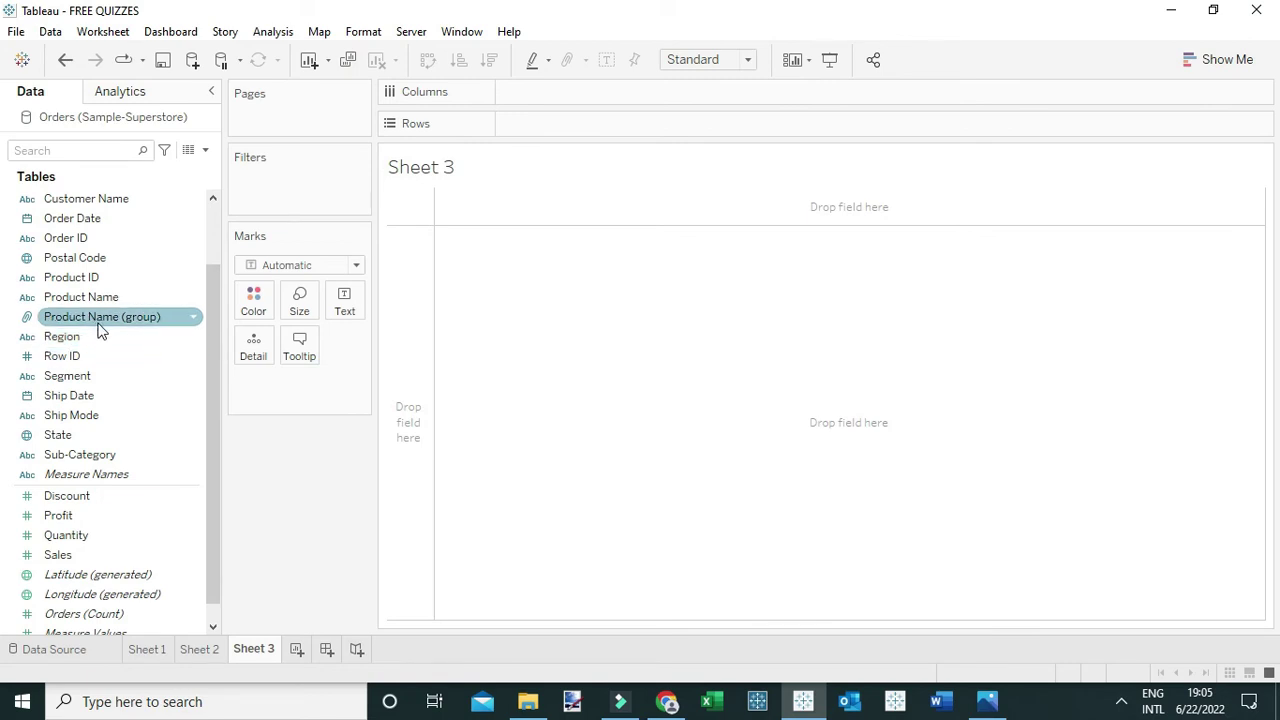
{"action": "left_click_drag", "start_coordinate": [88, 325], "coordinate": [565, 135]}
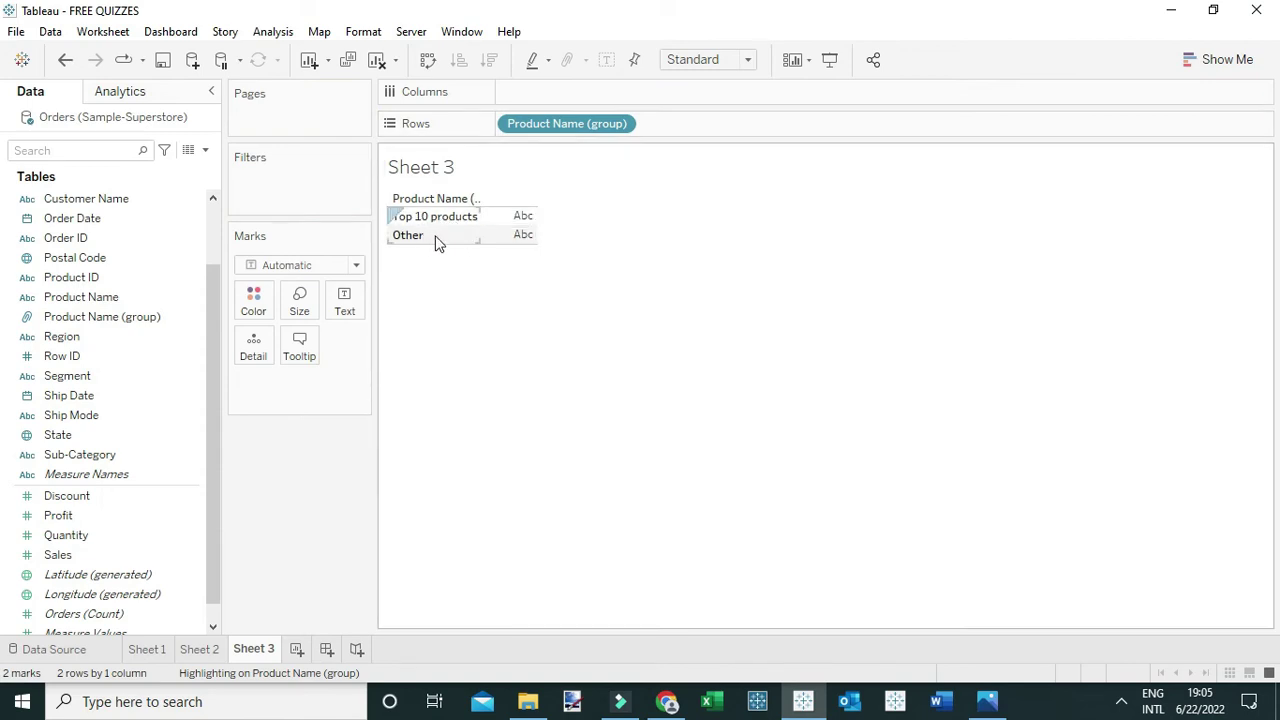
{"action": "left_click", "coordinate": [138, 558]}
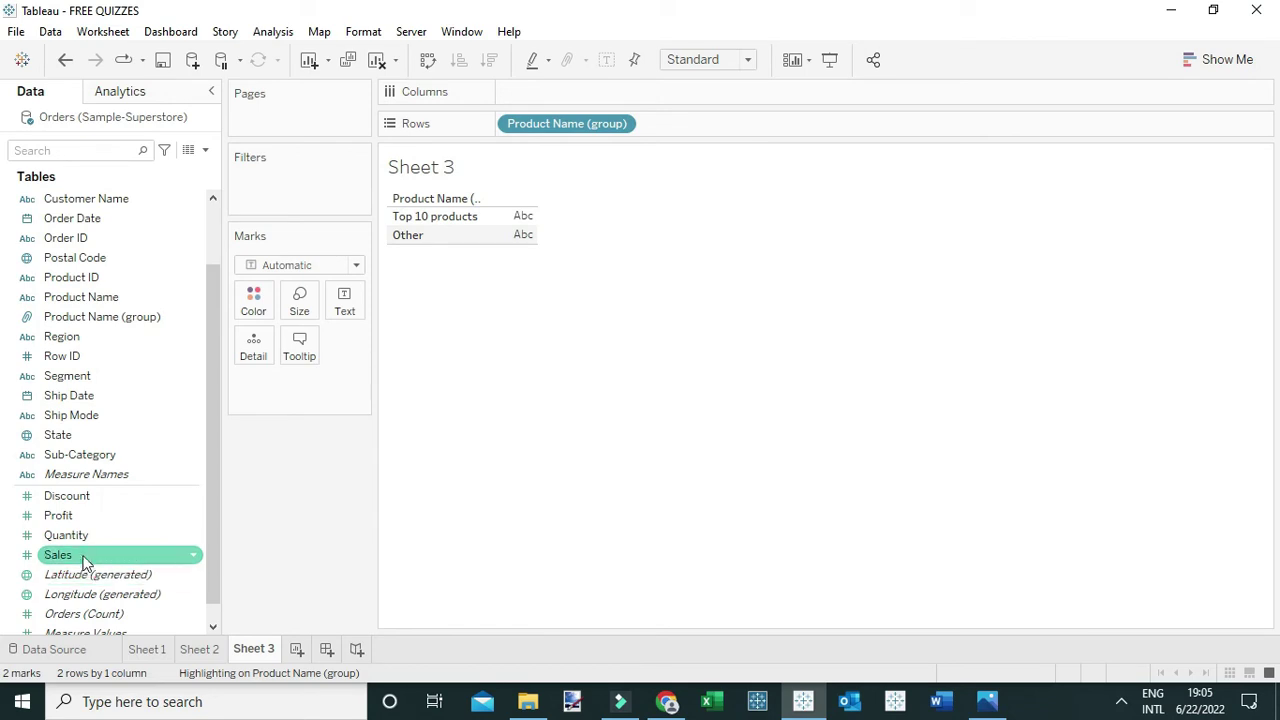
{"action": "left_click_drag", "start_coordinate": [71, 516], "coordinate": [350, 304]}
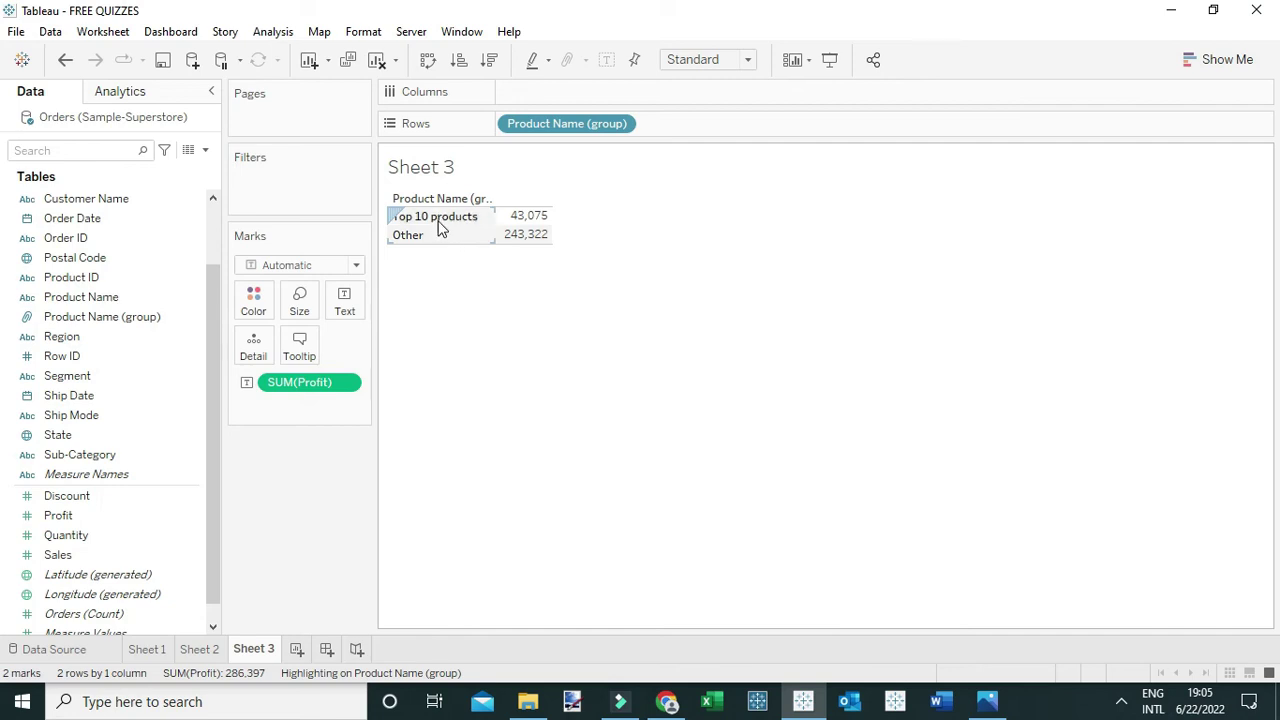
{"action": "mouse_move", "coordinate": [508, 225]}
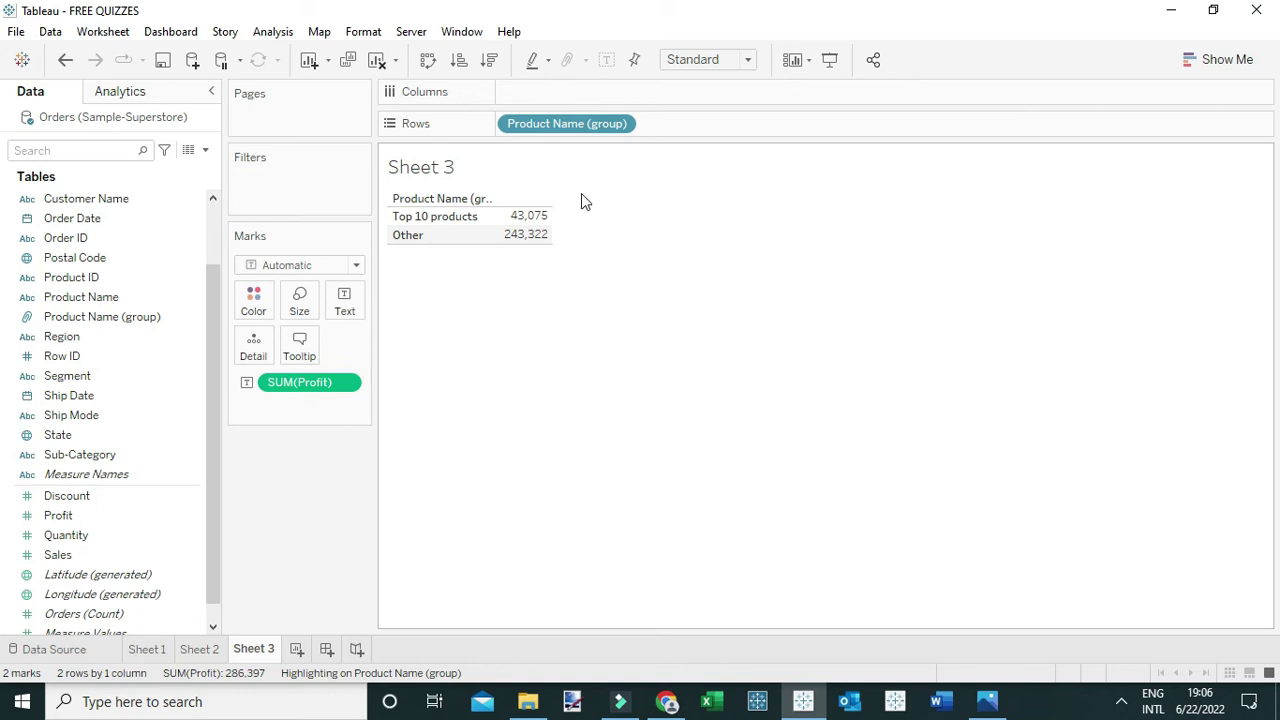
Convert SUM(Profit) to Percent of Total: Top 10 products 15.04%, Other 84.96%.
{"action": "left_click", "coordinate": [347, 384]}
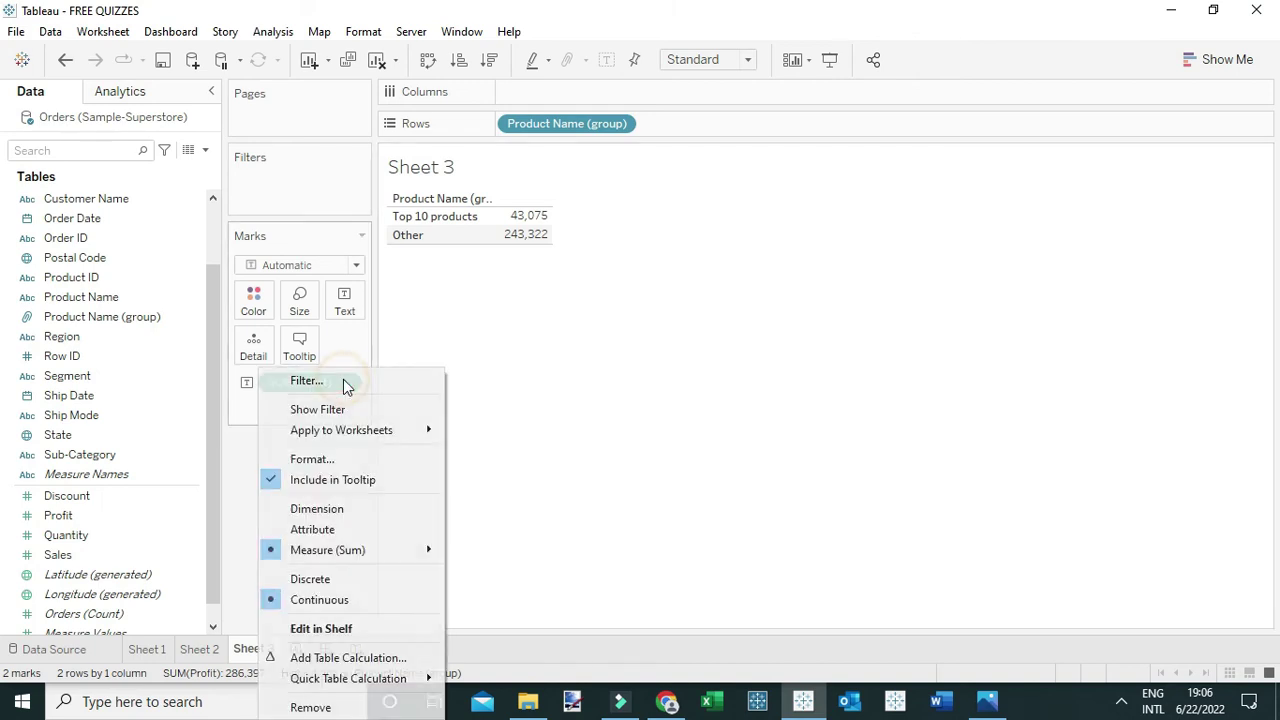
{"action": "mouse_move", "coordinate": [347, 678]}
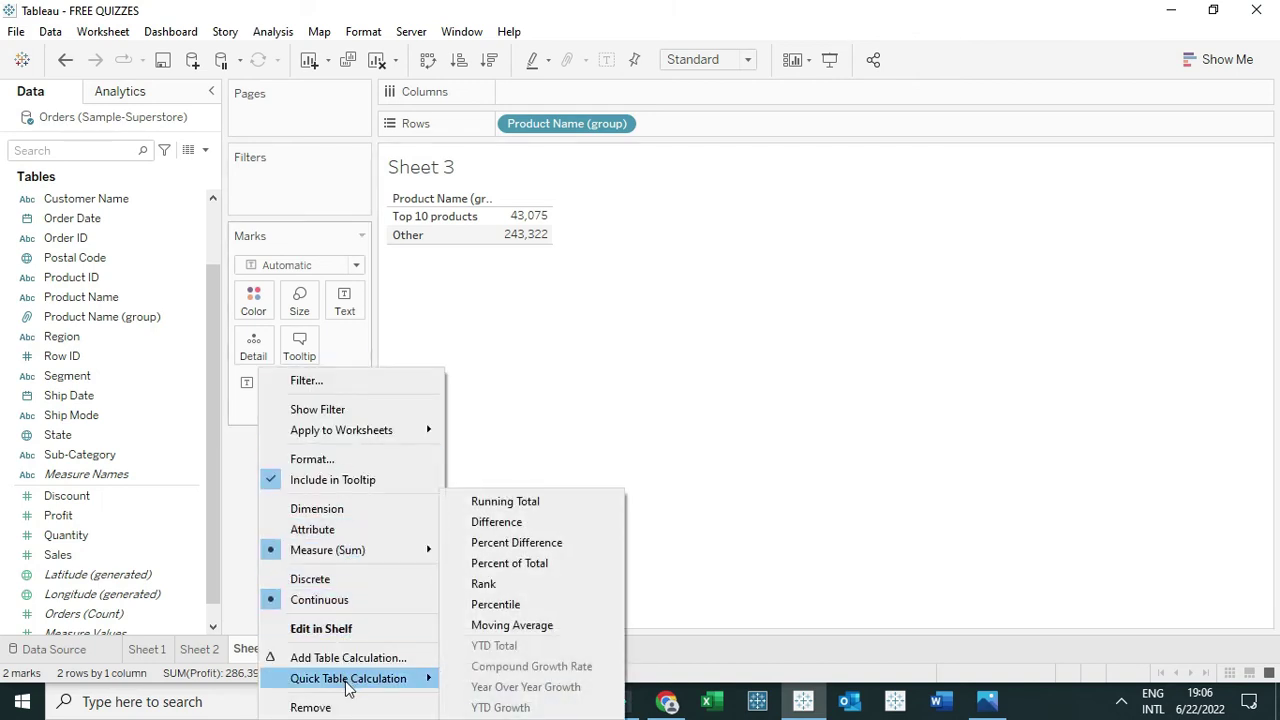
{"action": "left_click", "coordinate": [508, 563]}
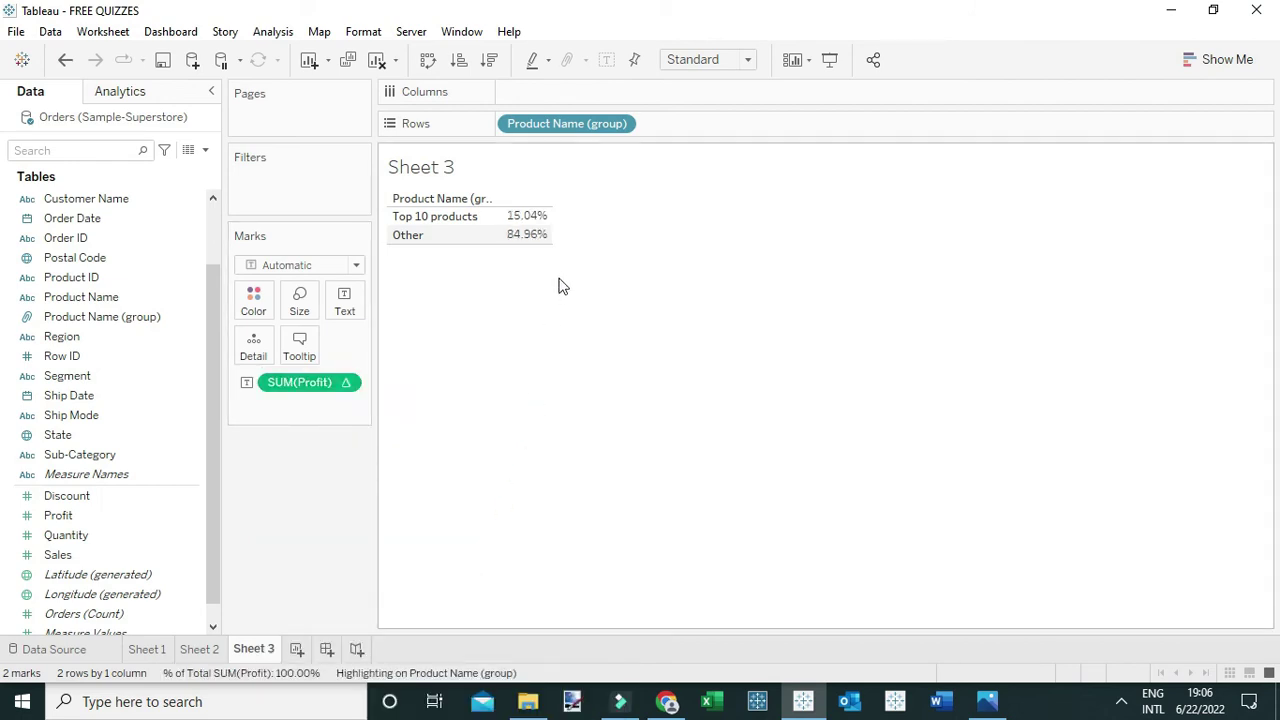
{"action": "mouse_move", "coordinate": [537, 245]}
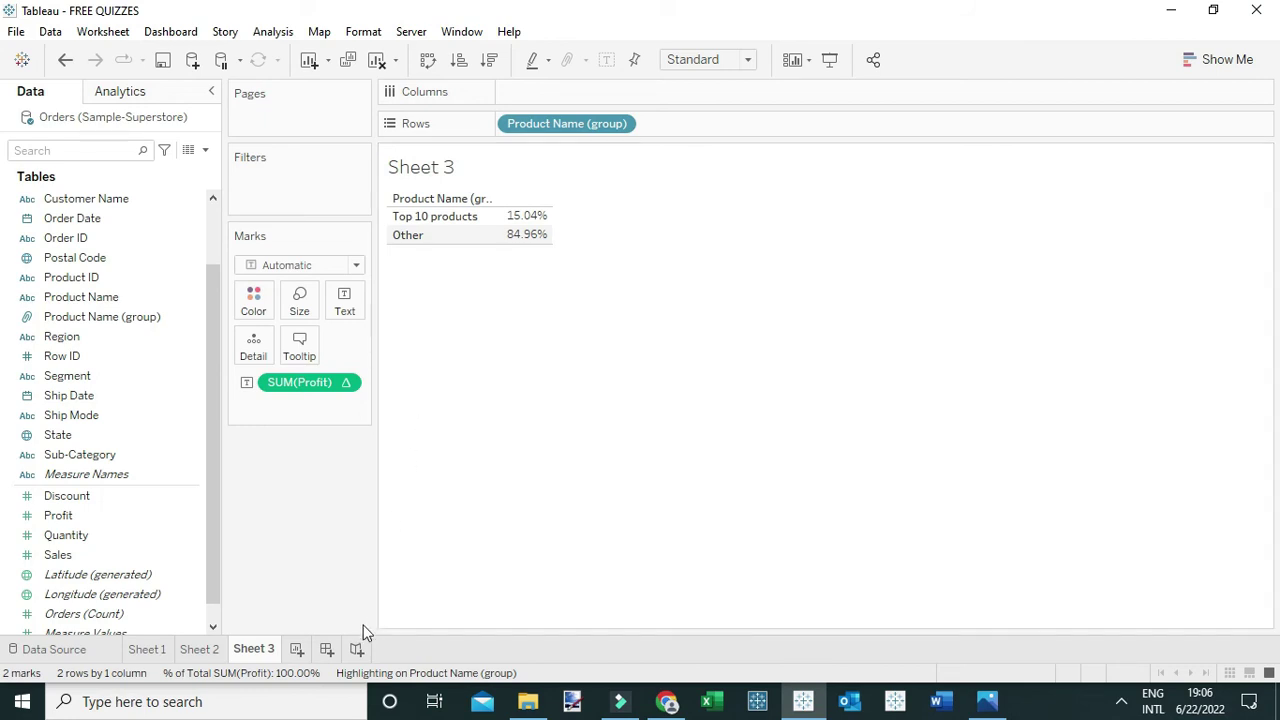
On a new Sheet 4, start a Product Name set named 'Top 10 products by Sales'.
{"action": "left_click", "coordinate": [297, 649]}
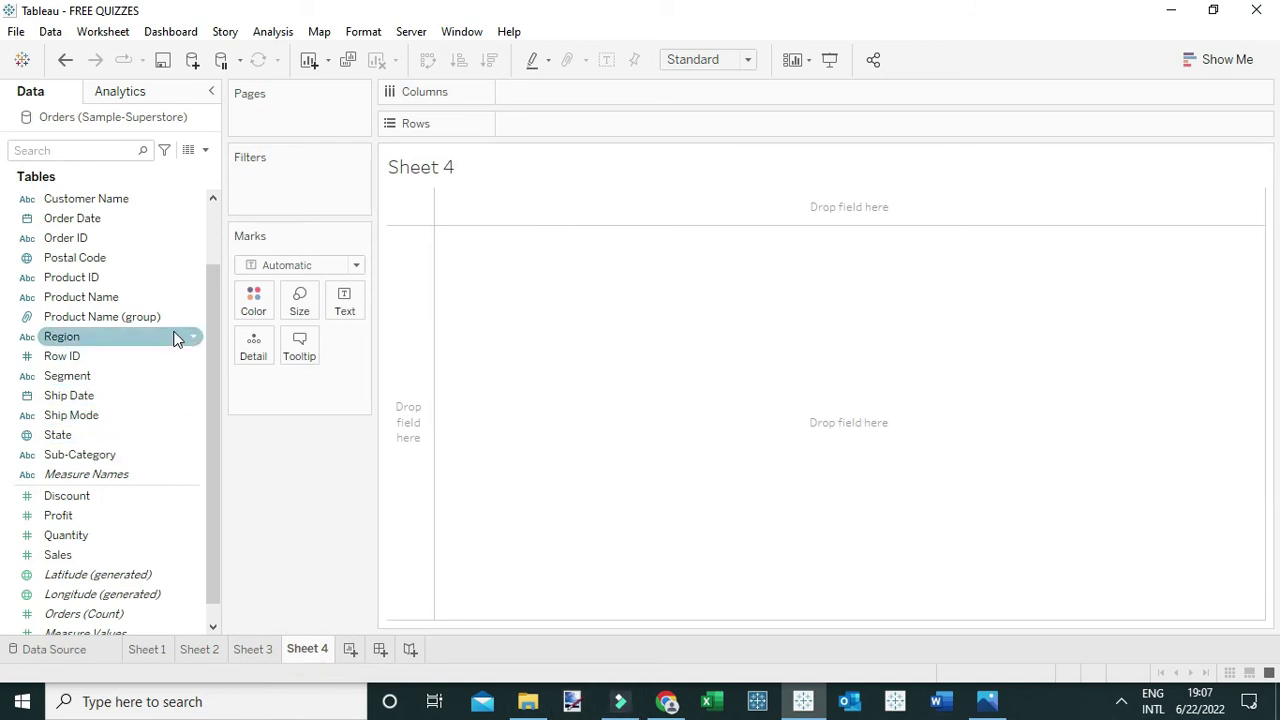
{"action": "right_click", "coordinate": [116, 304]}
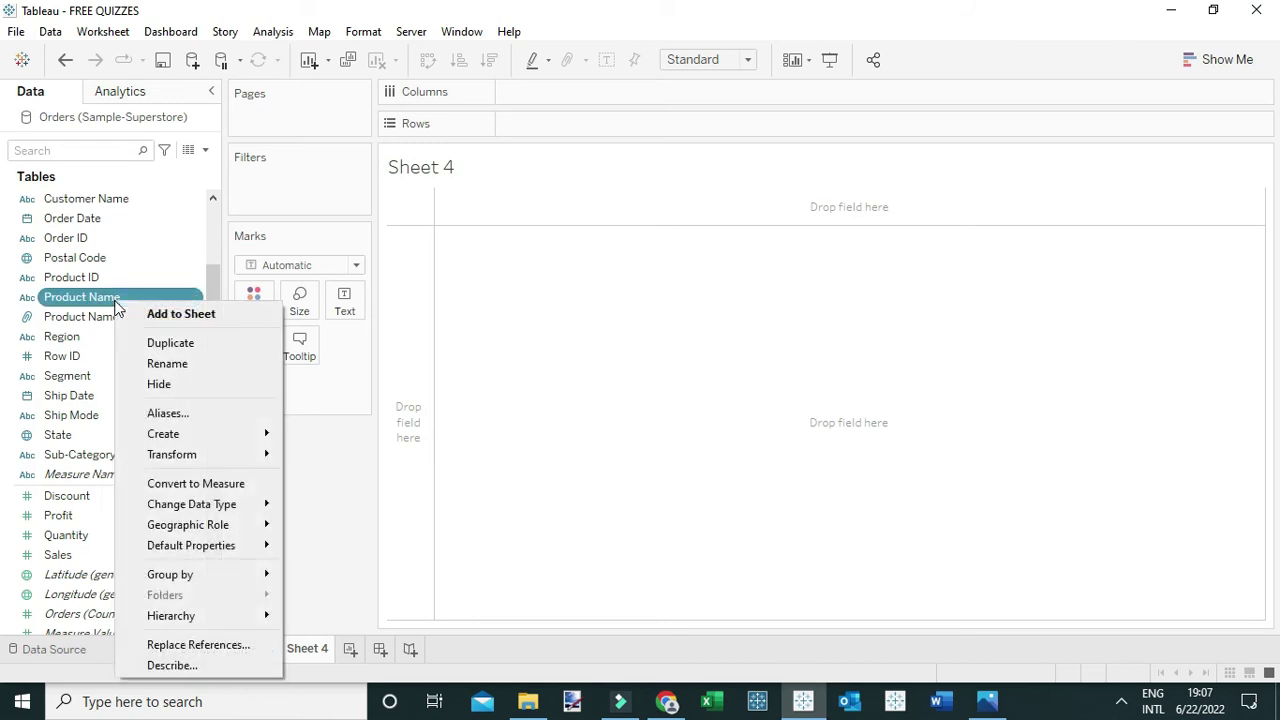
{"action": "mouse_move", "coordinate": [180, 427]}
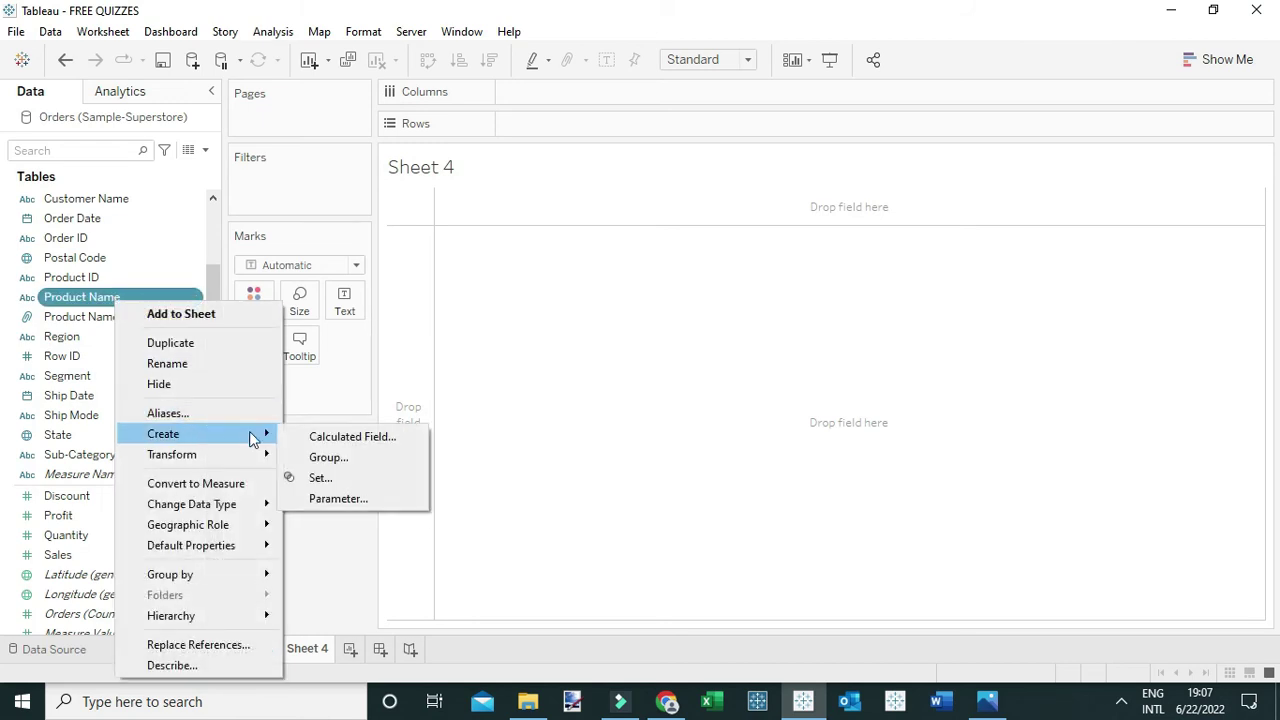
{"action": "left_click", "coordinate": [316, 478]}
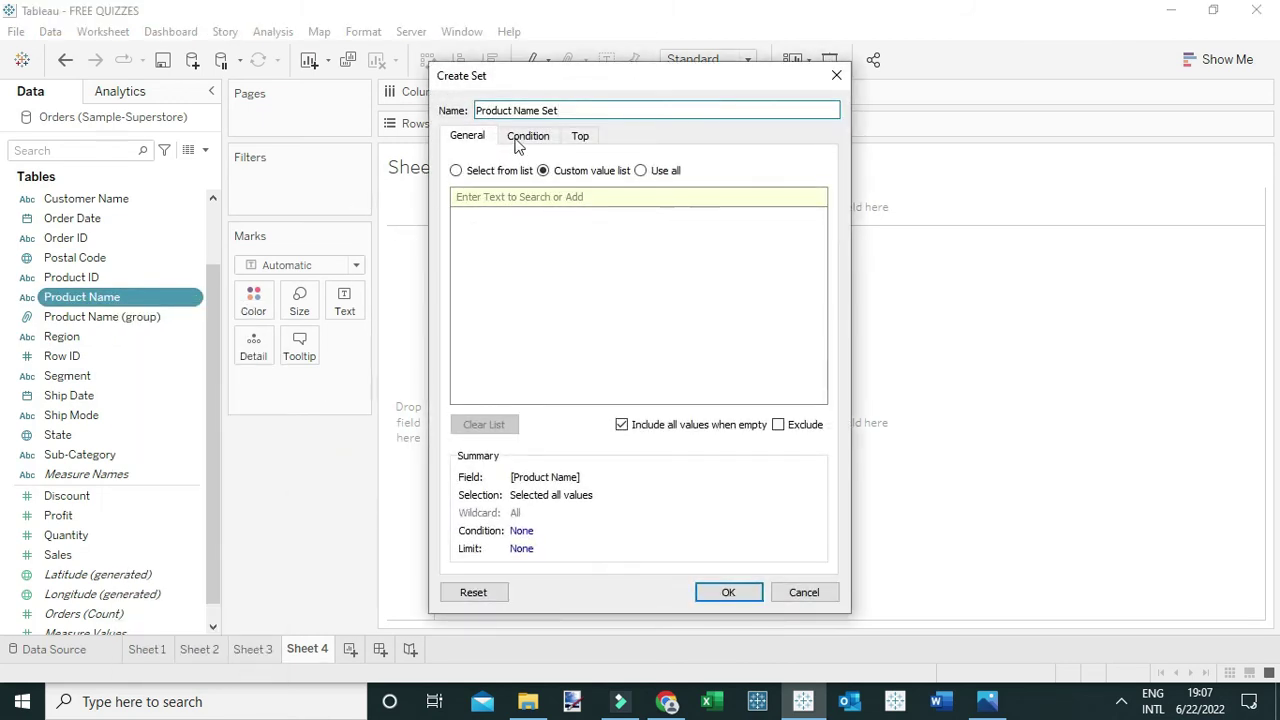
{"action": "left_click_drag", "start_coordinate": [585, 108], "coordinate": [434, 95]}
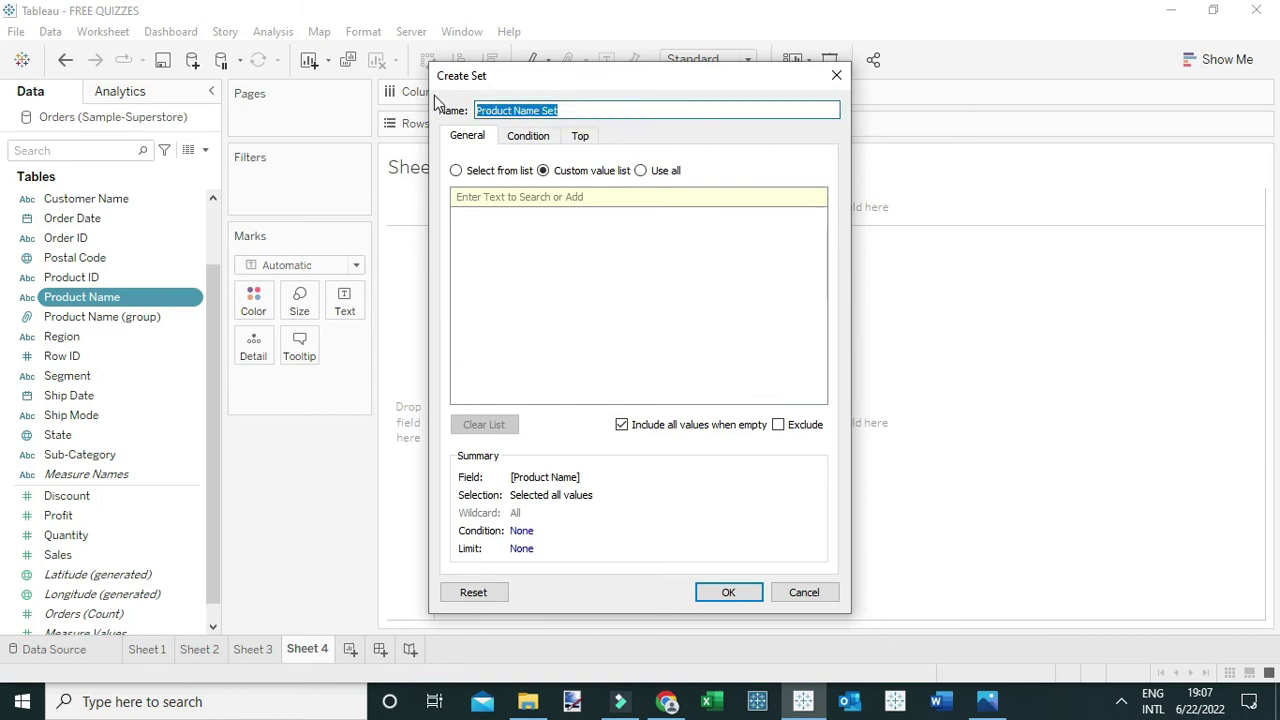
{"action": "type", "text": "Top "}
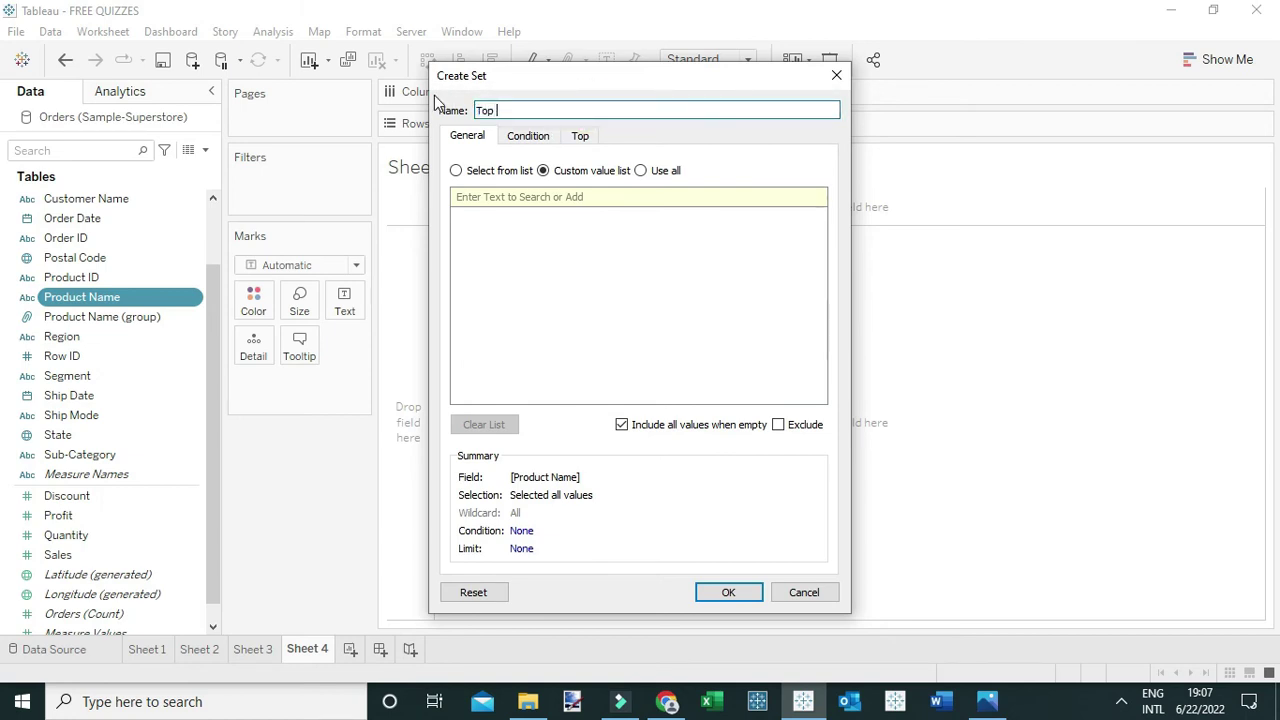
{"action": "type", "text": "10 products by Sales"}
Define the set as the top 10 products by Sum of Sales and create it.
{"action": "left_click", "coordinate": [582, 137]}
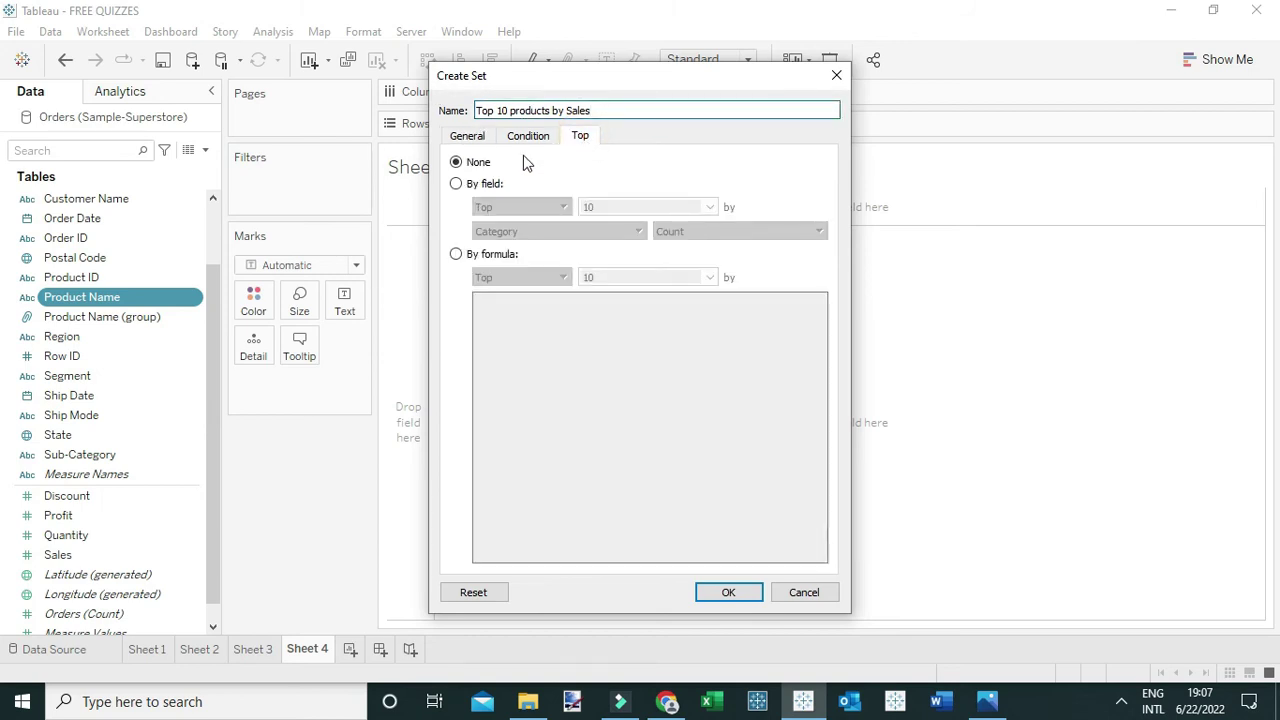
{"action": "left_click", "coordinate": [456, 184]}
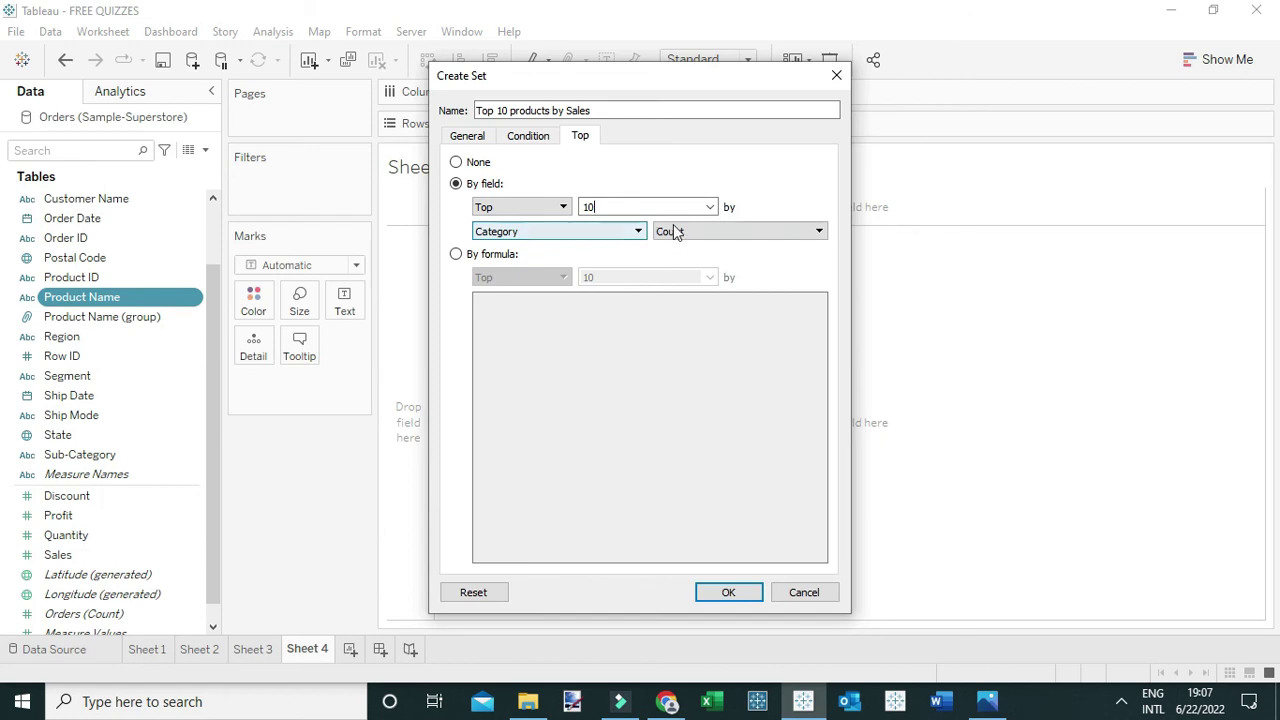
{"action": "left_click", "coordinate": [569, 232]}
{"action": "type", "text": "sa"}
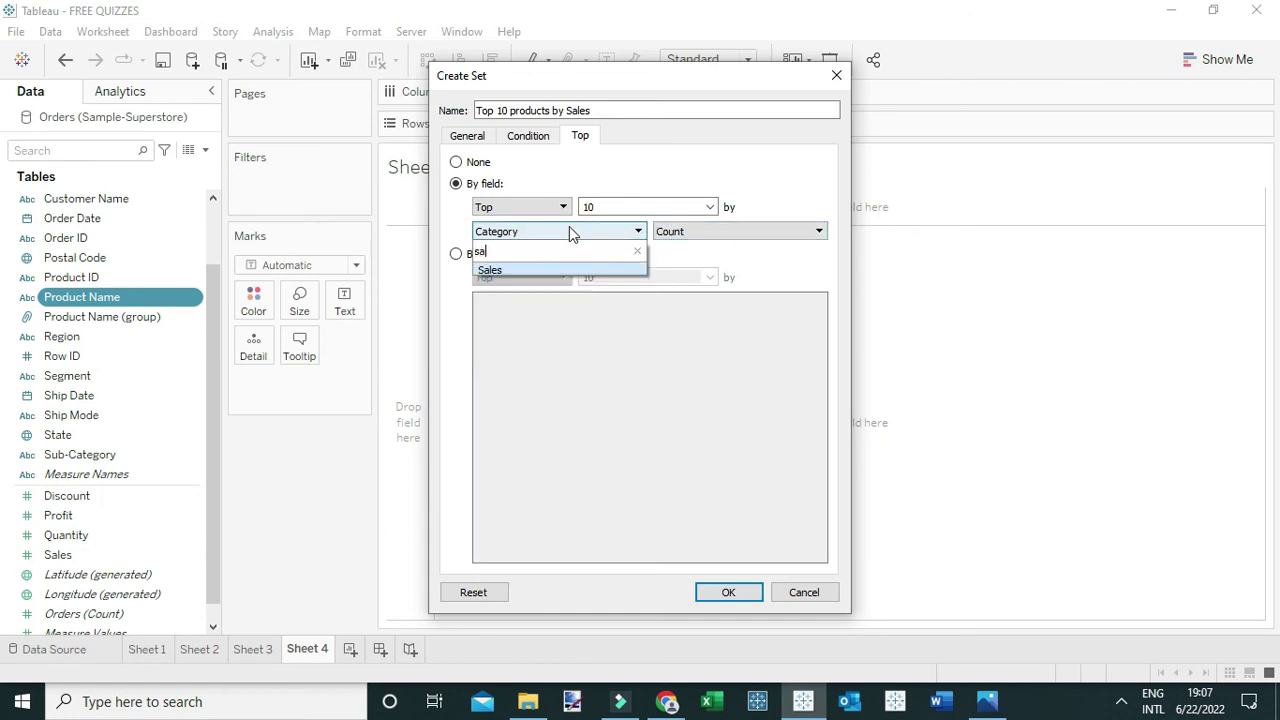
{"action": "left_click", "coordinate": [523, 269]}
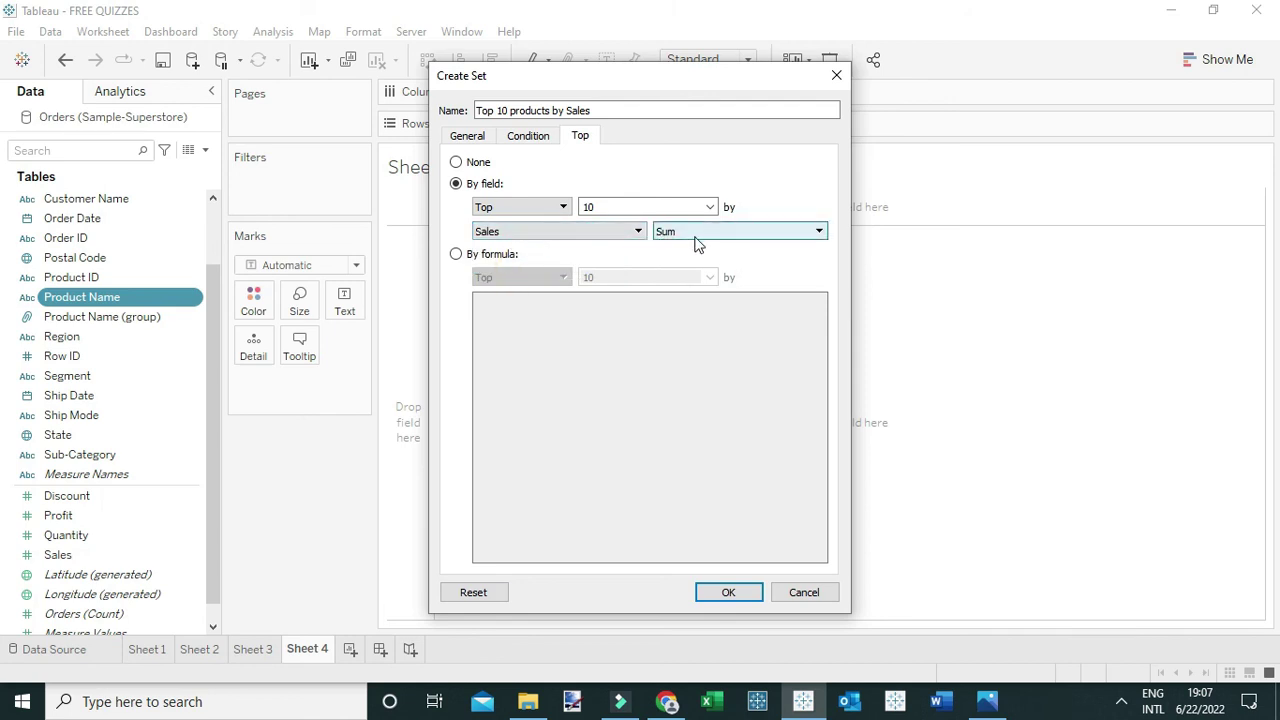
{"action": "left_click", "coordinate": [740, 592]}
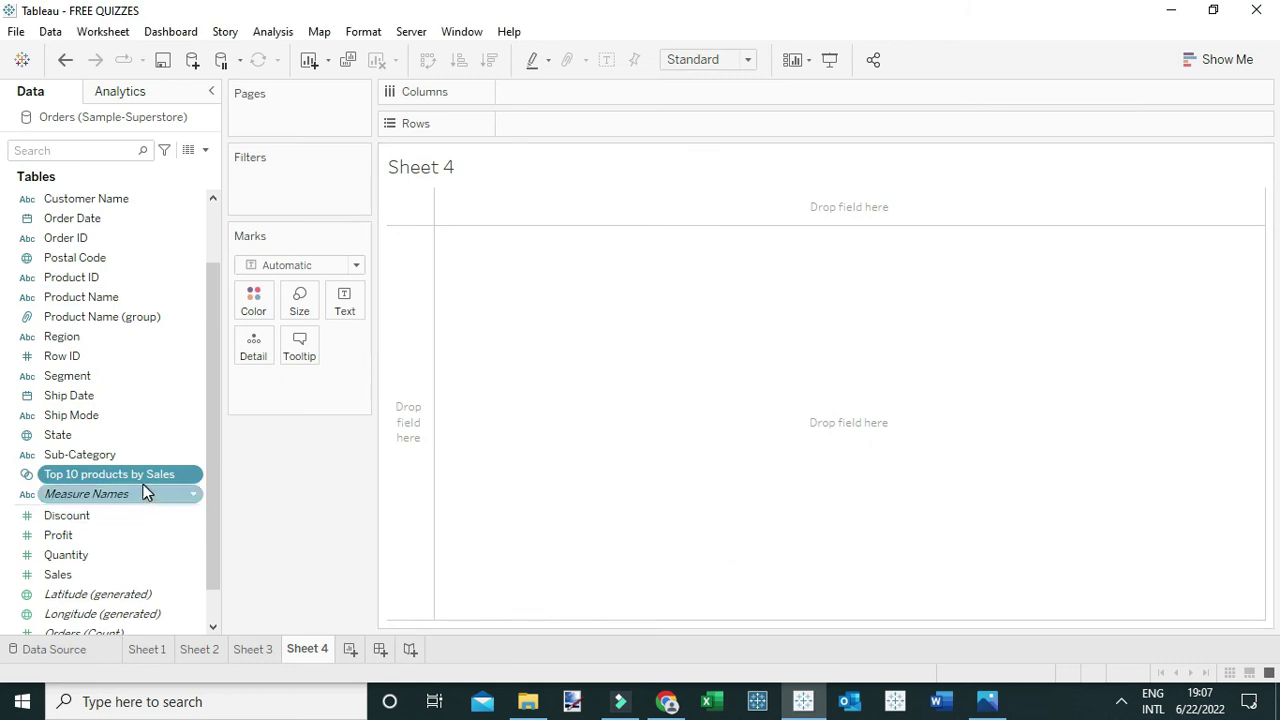
Put the set on Rows, briefly add all Product Names to check membership, then remove them.
{"action": "left_click_drag", "start_coordinate": [123, 477], "coordinate": [640, 125]}
{"action": "left_click", "coordinate": [409, 222]}
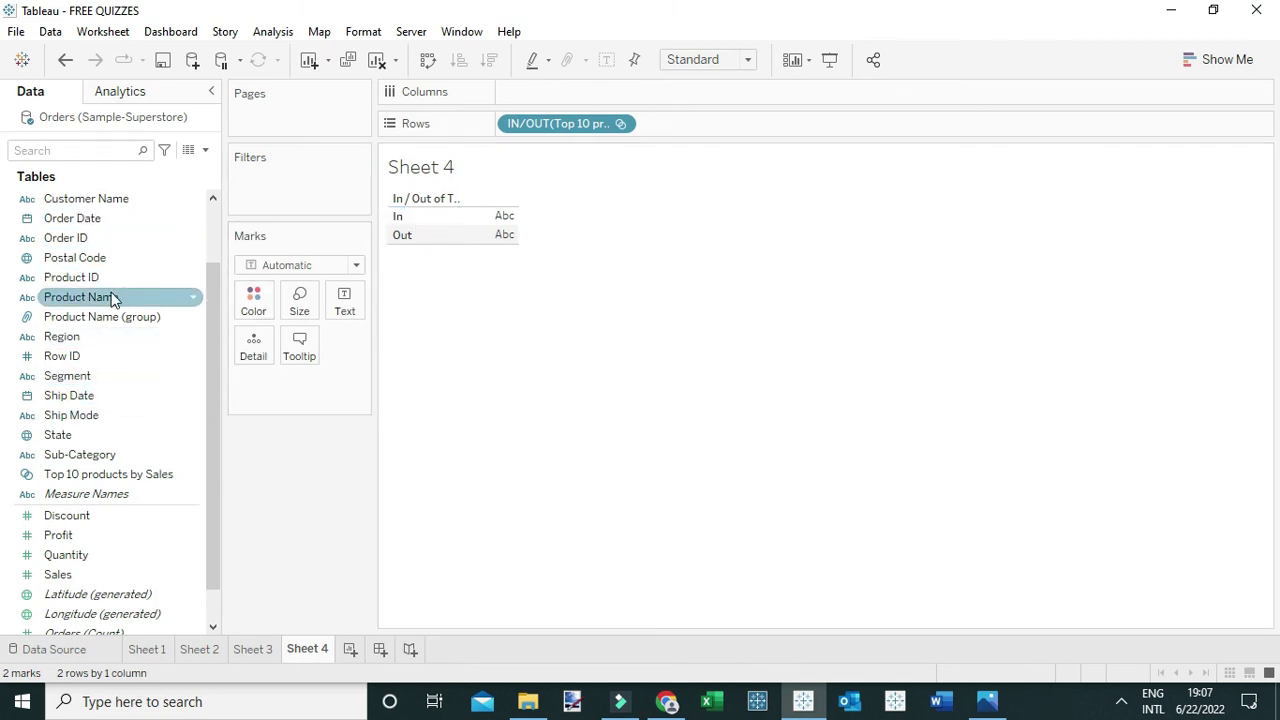
{"action": "left_click_drag", "start_coordinate": [114, 297], "coordinate": [704, 126]}
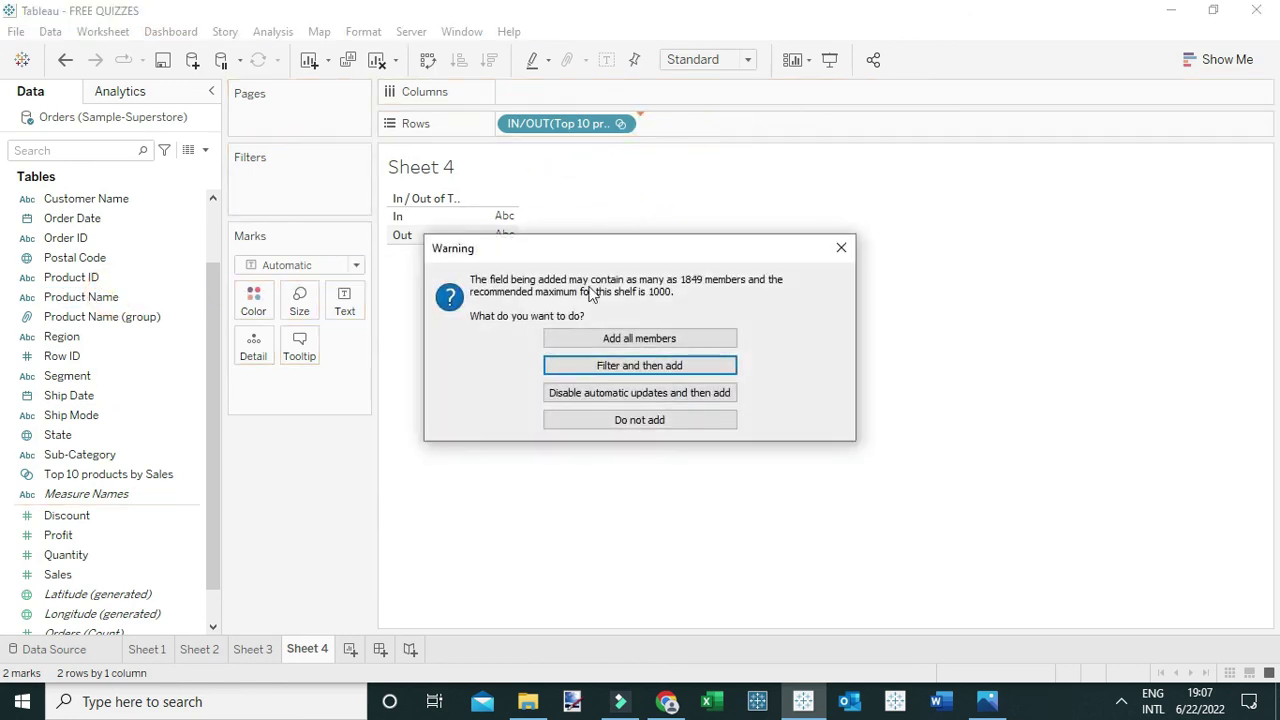
{"action": "left_click", "coordinate": [604, 338]}
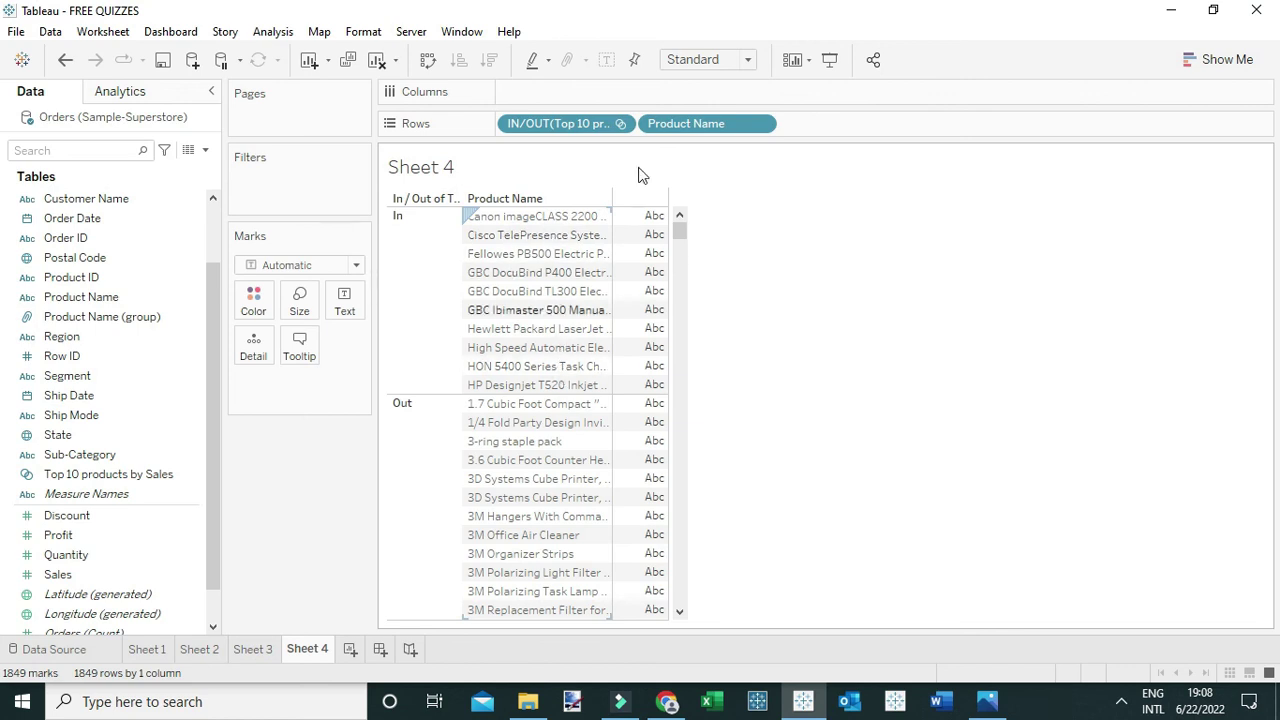
{"action": "left_click_drag", "start_coordinate": [685, 123], "coordinate": [316, 55]}
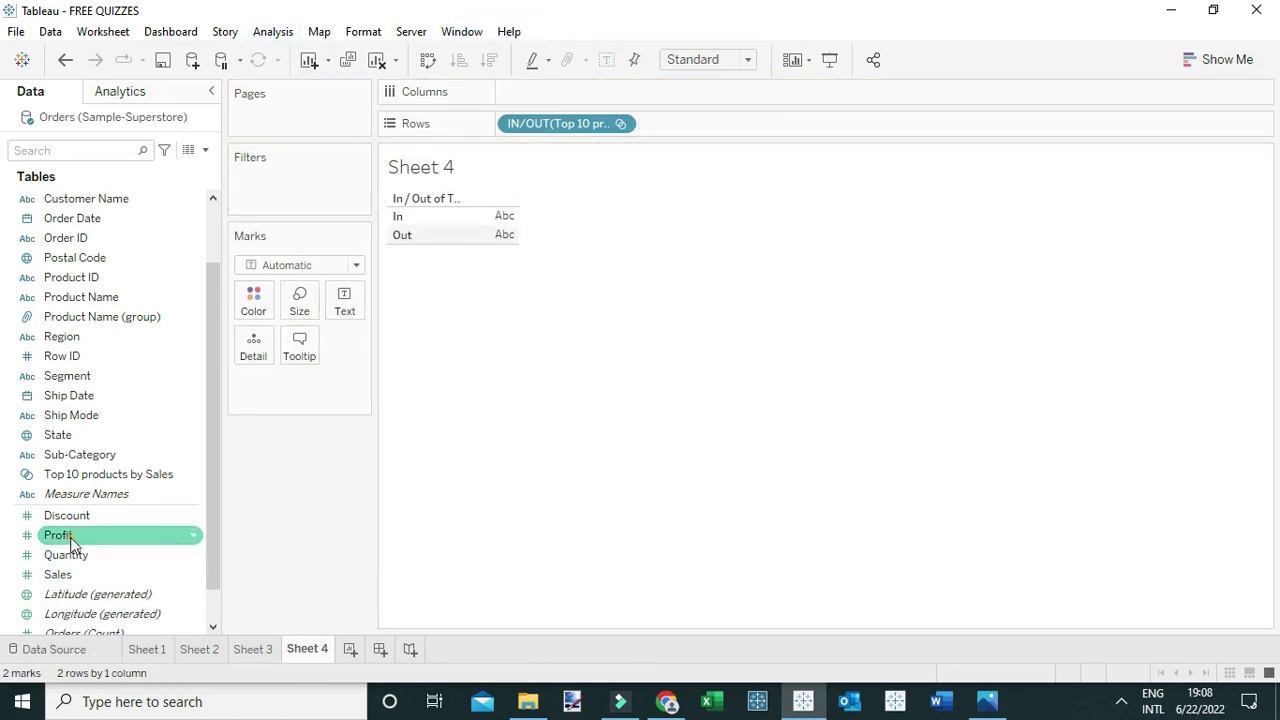
Label the In and Out set bars with Profit as Percent of Total: 15.04% and 84.96%.
{"action": "left_click_drag", "start_coordinate": [70, 537], "coordinate": [355, 313]}
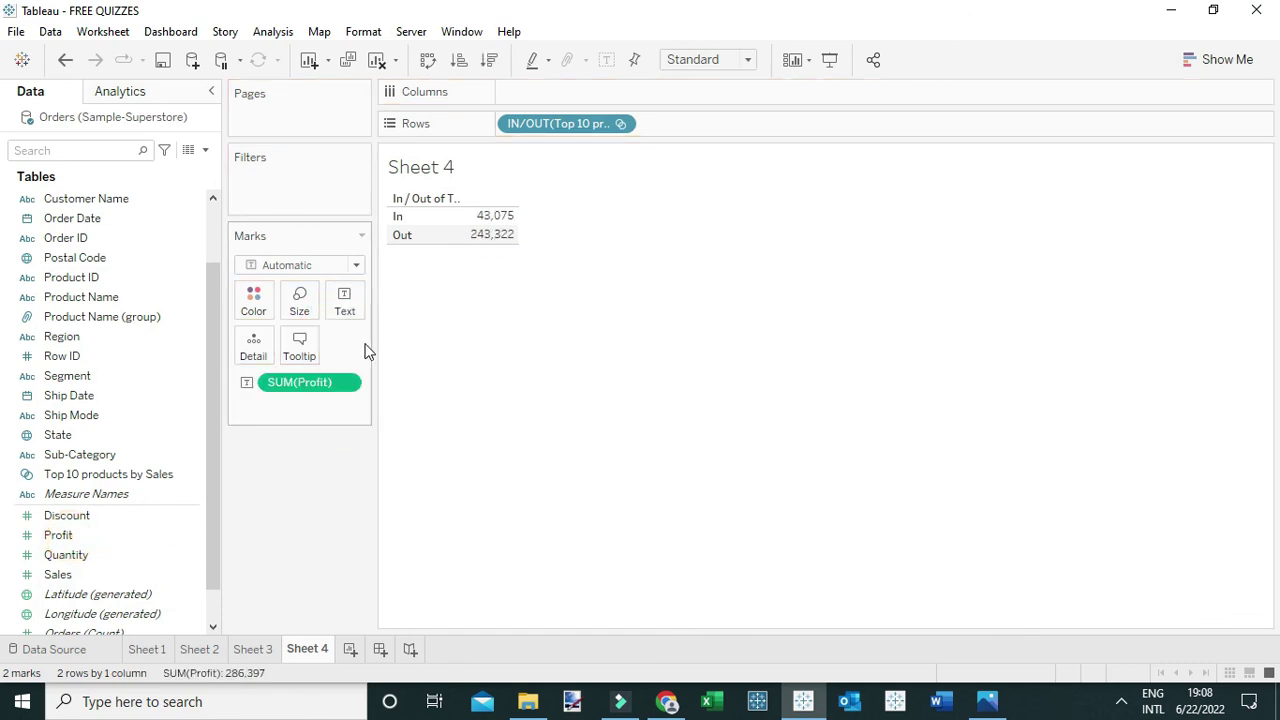
{"action": "right_click", "coordinate": [349, 389]}
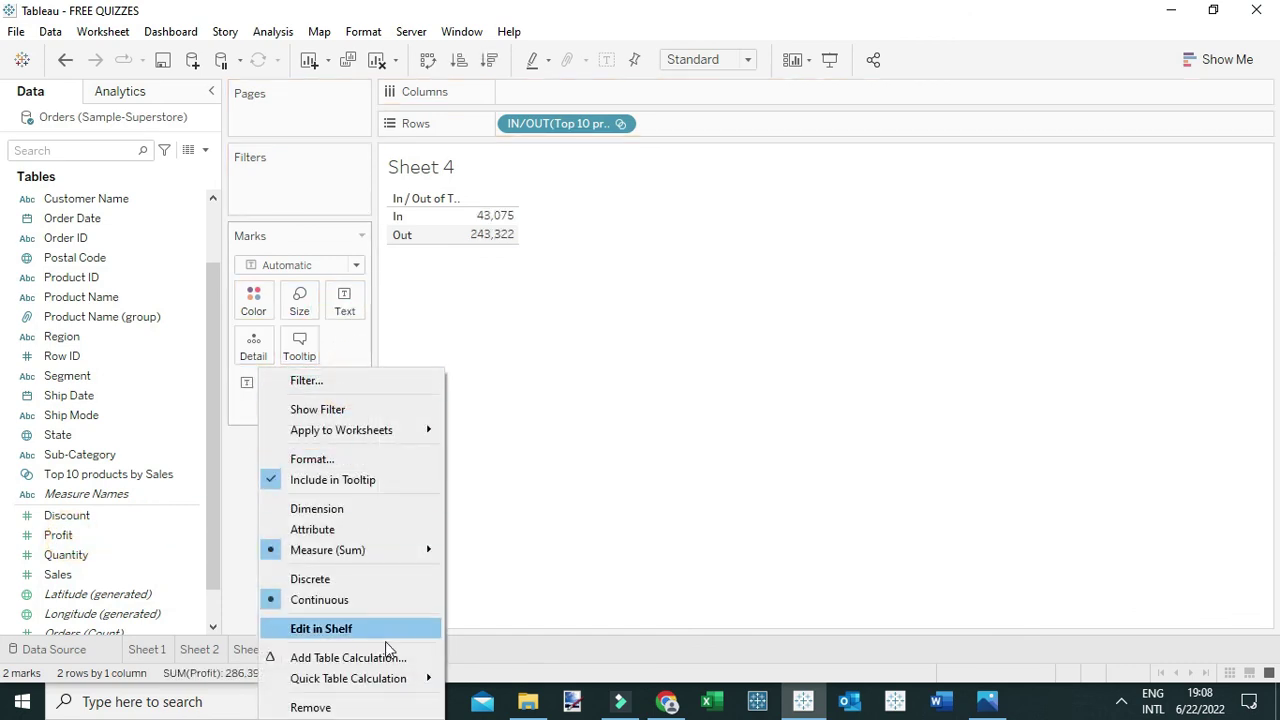
{"action": "mouse_move", "coordinate": [405, 676]}
{"action": "left_click", "coordinate": [530, 565]}
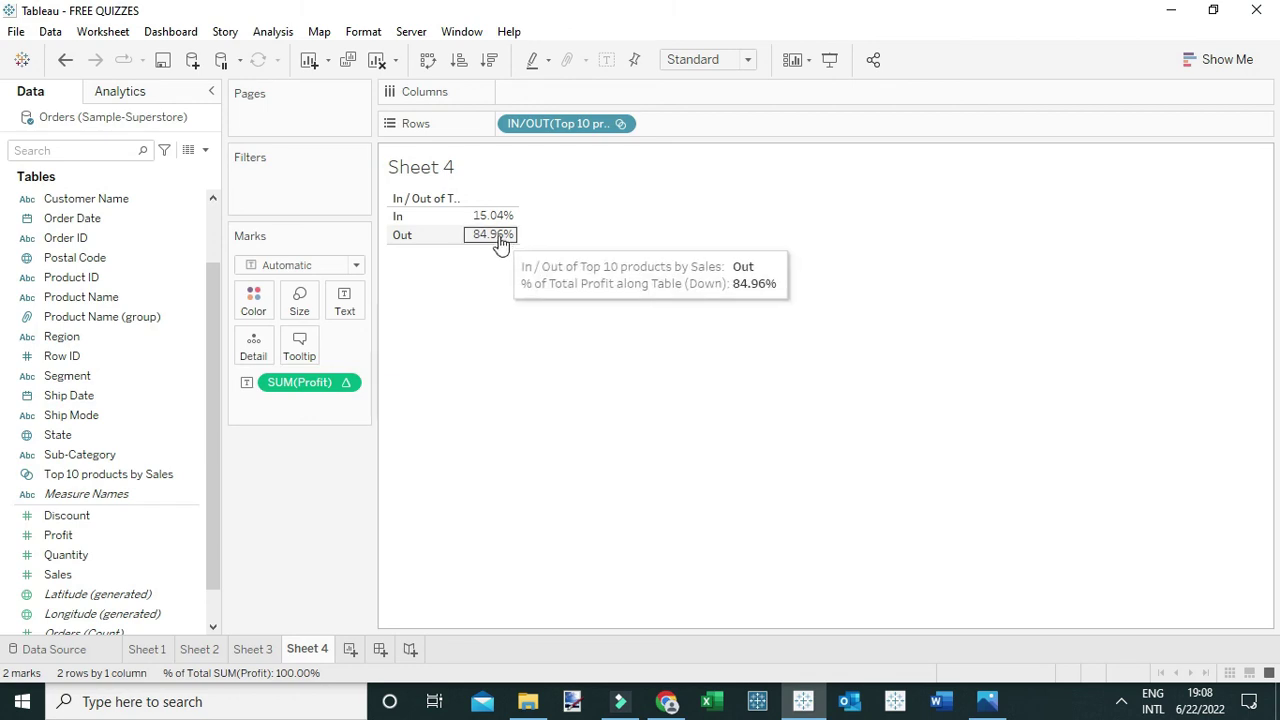
{"action": "mouse_move", "coordinate": [503, 218]}
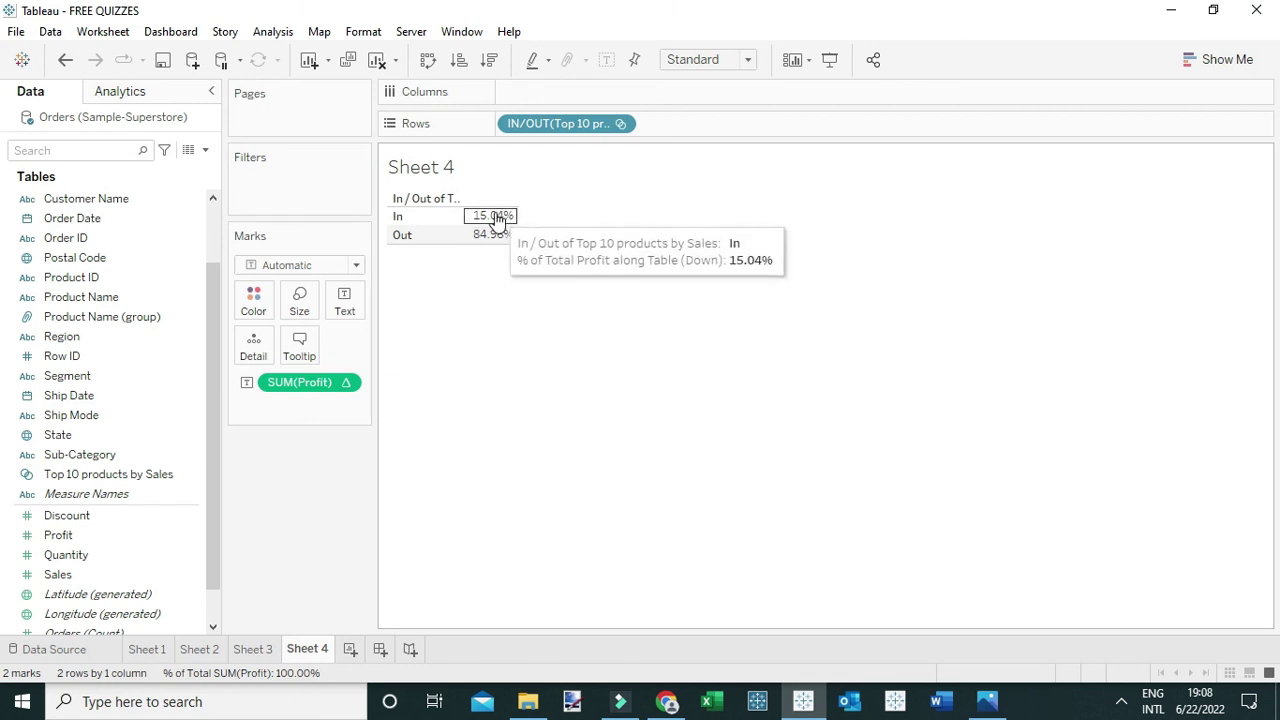